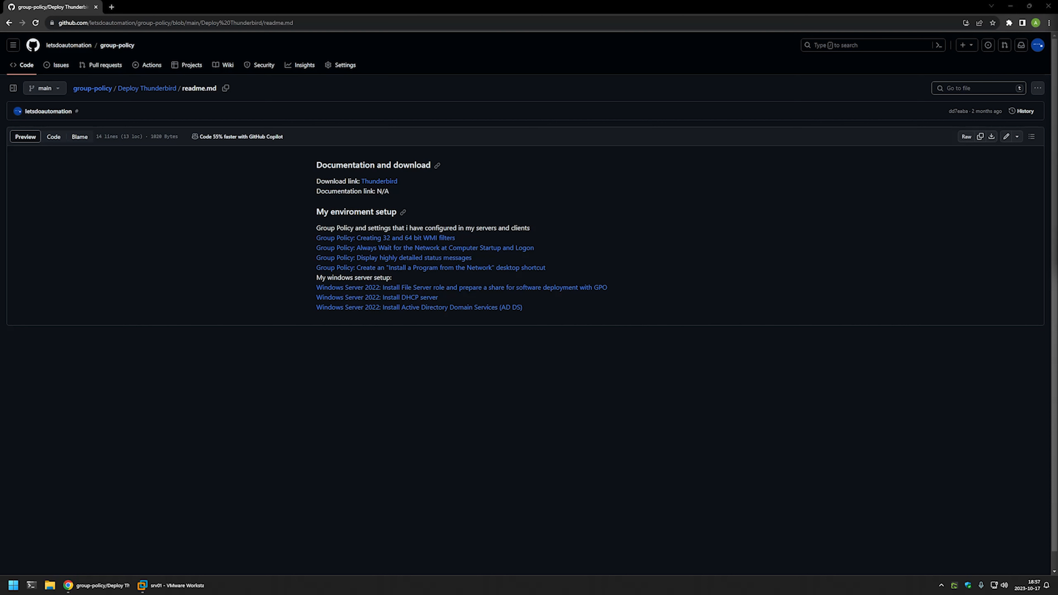
Review the readme's environment setup notes on the Windows server setup and the configured Group Policy settings.
left_click_drag(633, 317, 314, 227)
left_click_drag(559, 307, 336, 278)
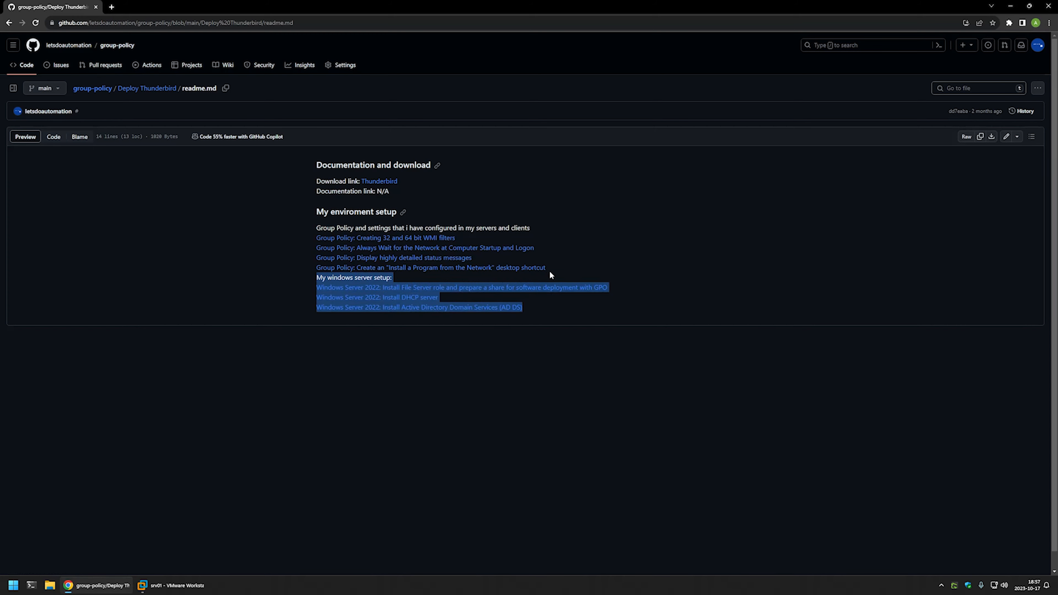
left_click(575, 272)
left_click_drag(570, 269, 315, 227)
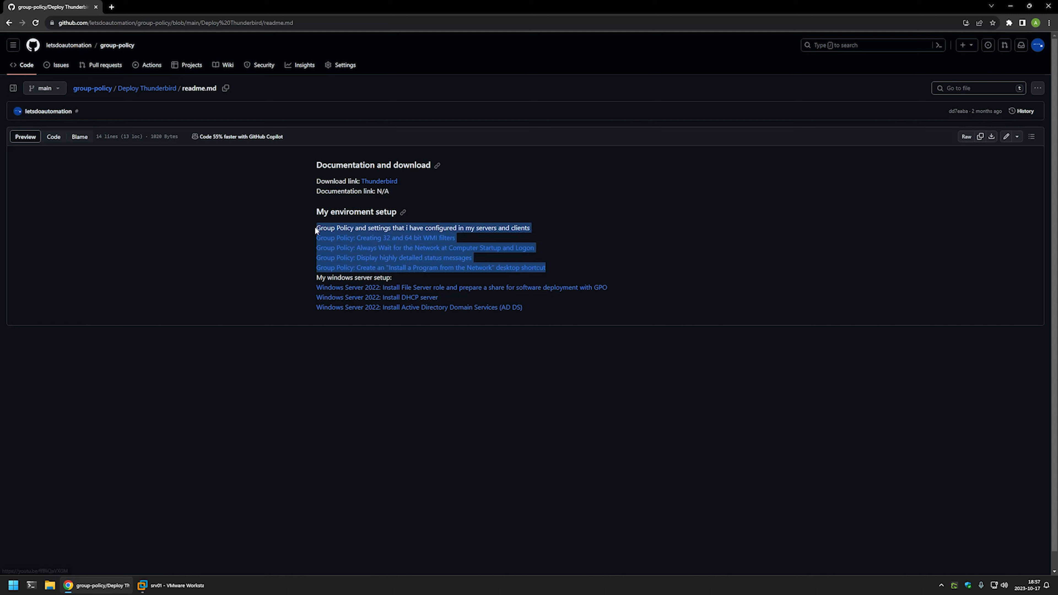
left_click(534, 228)
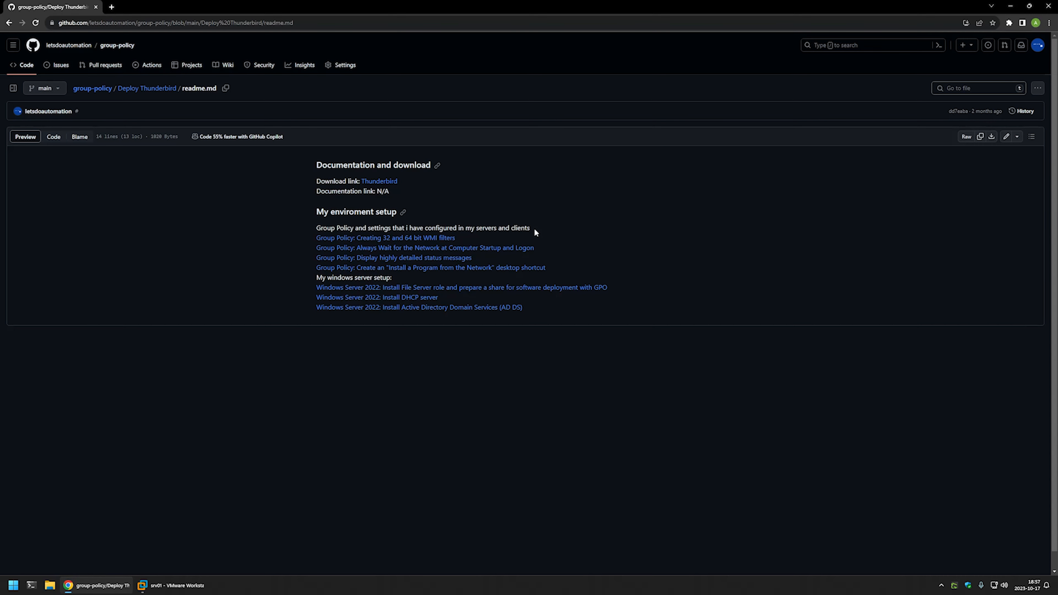
Open the Thunderbird download page linked in the readme and download the English (US) Windows MSI 64-bit installer.
middle_click(380, 182)
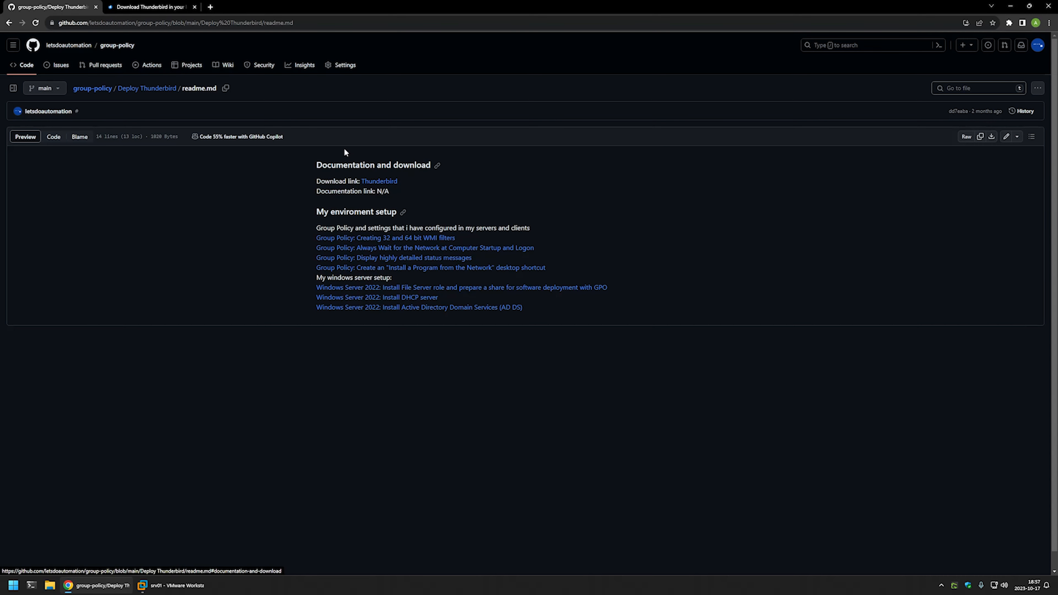
left_click(149, 7)
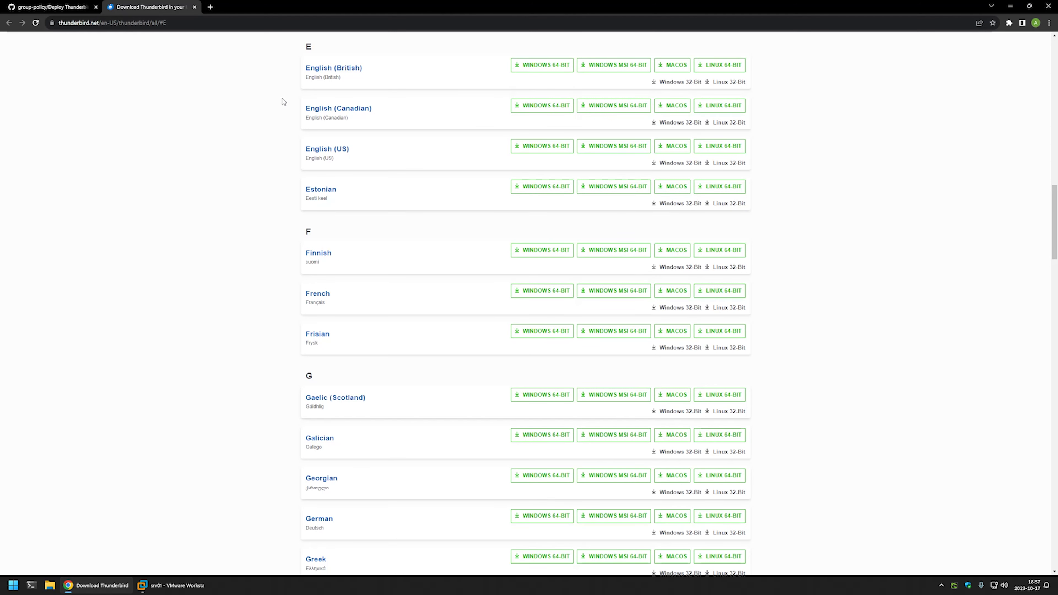
left_click_drag(347, 149, 305, 150)
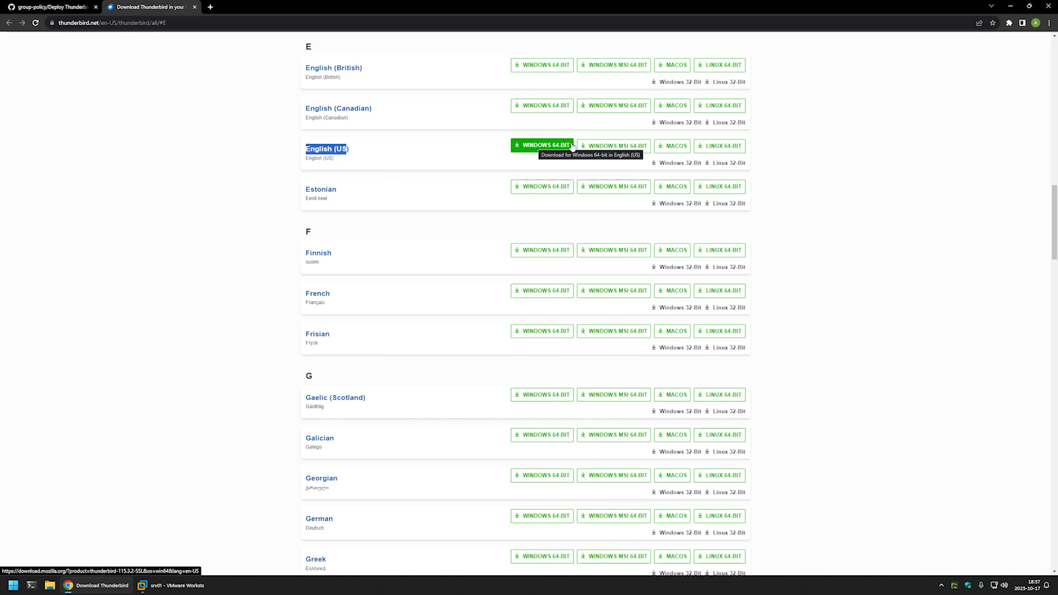
left_click(588, 146)
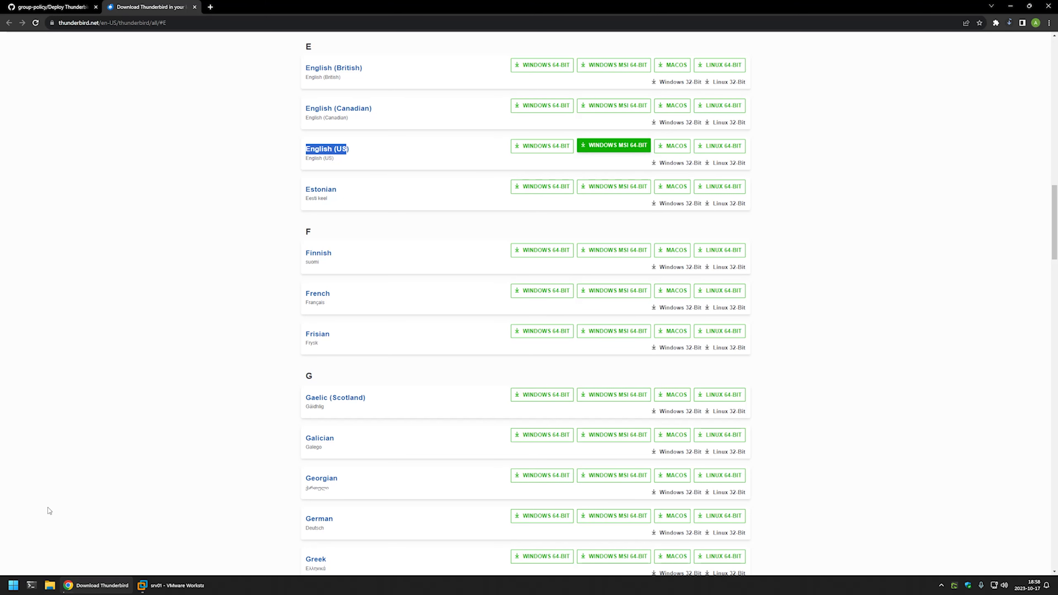
Copy Thunderbird Setup 115.3.2.msi from the host's Downloads folder to the srv01 desktop in VMware Workstation.
right_click(50, 585)
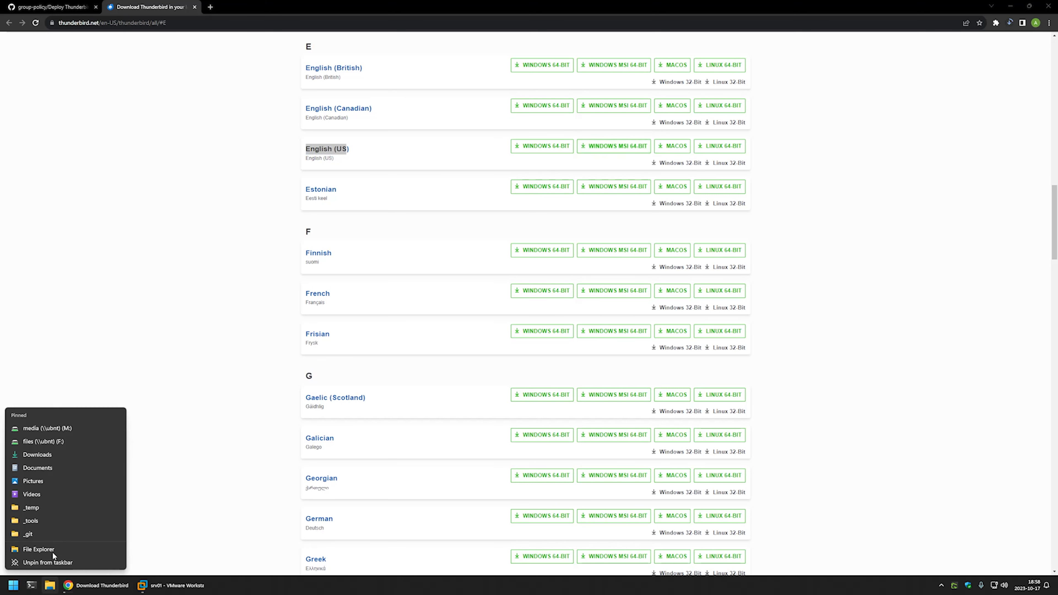
left_click(48, 458)
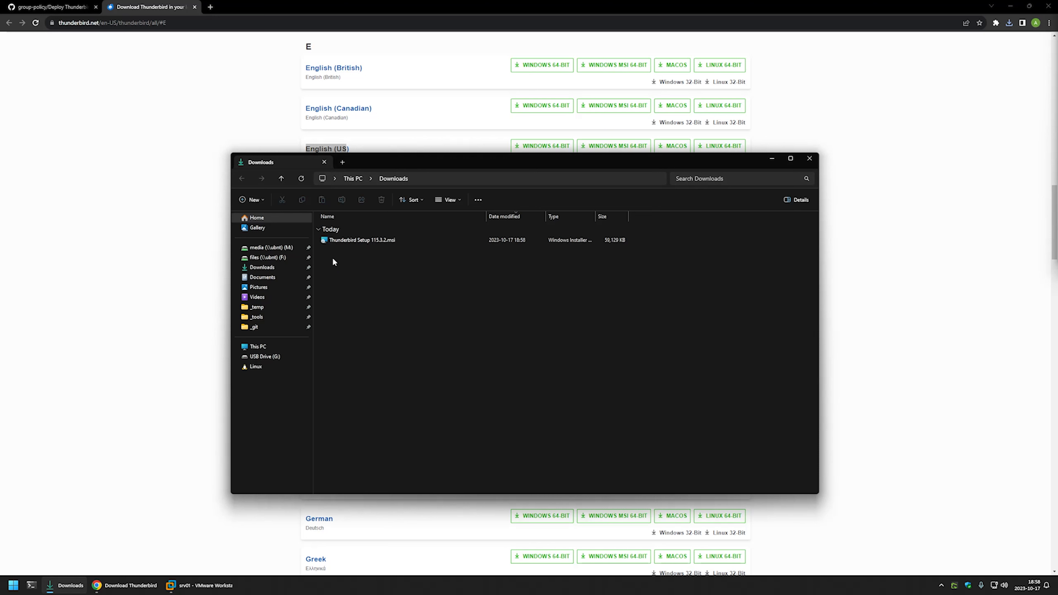
right_click(335, 239)
left_click(391, 388)
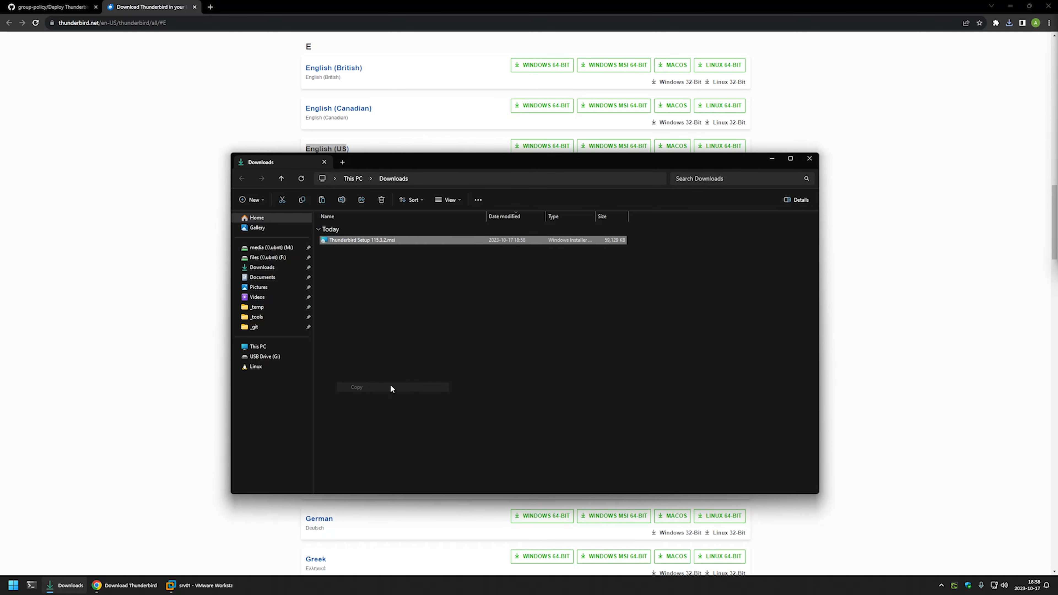
left_click(200, 585)
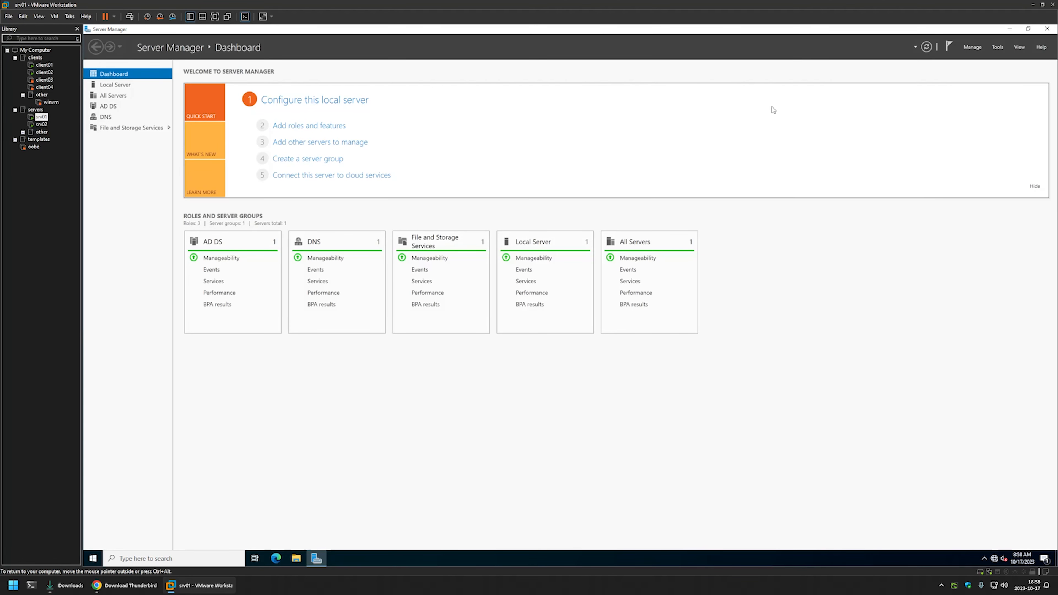
left_click(1009, 29)
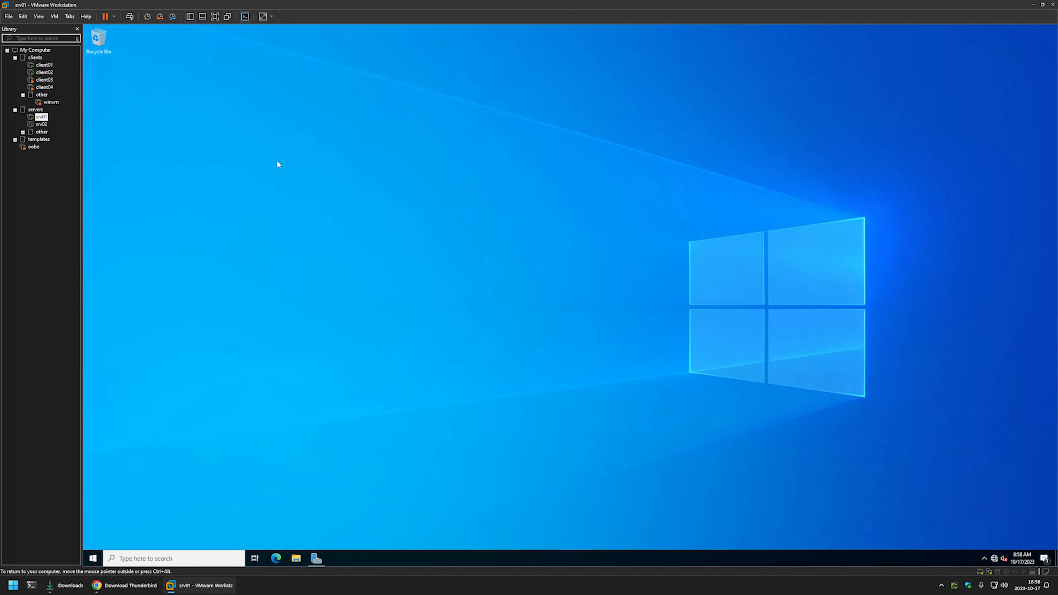
right_click(234, 163)
left_click(253, 200)
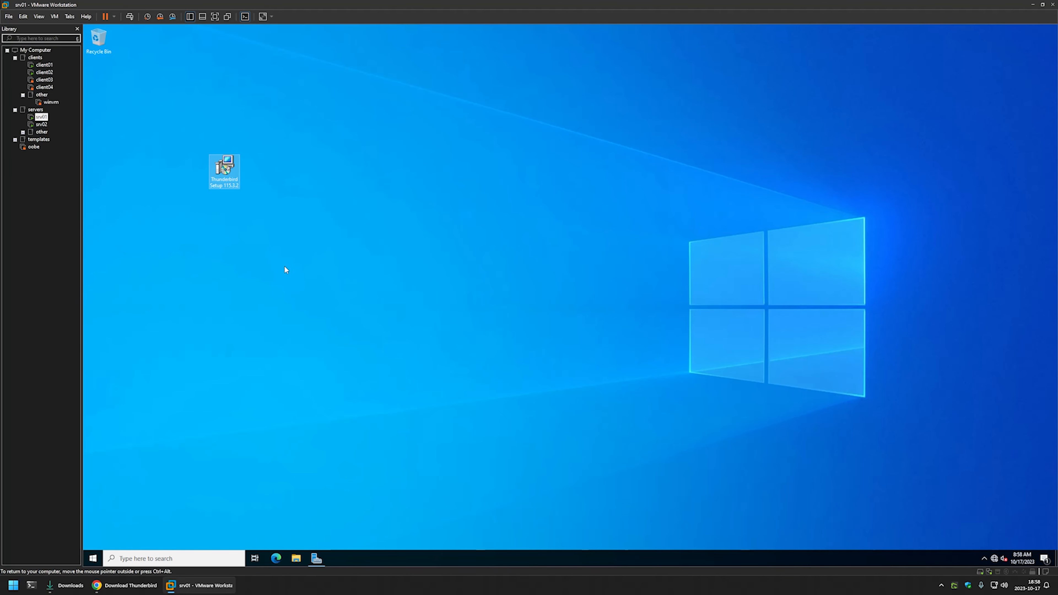
Open the software share on \\srv02 in File Explorer on srv01.
left_click(297, 560)
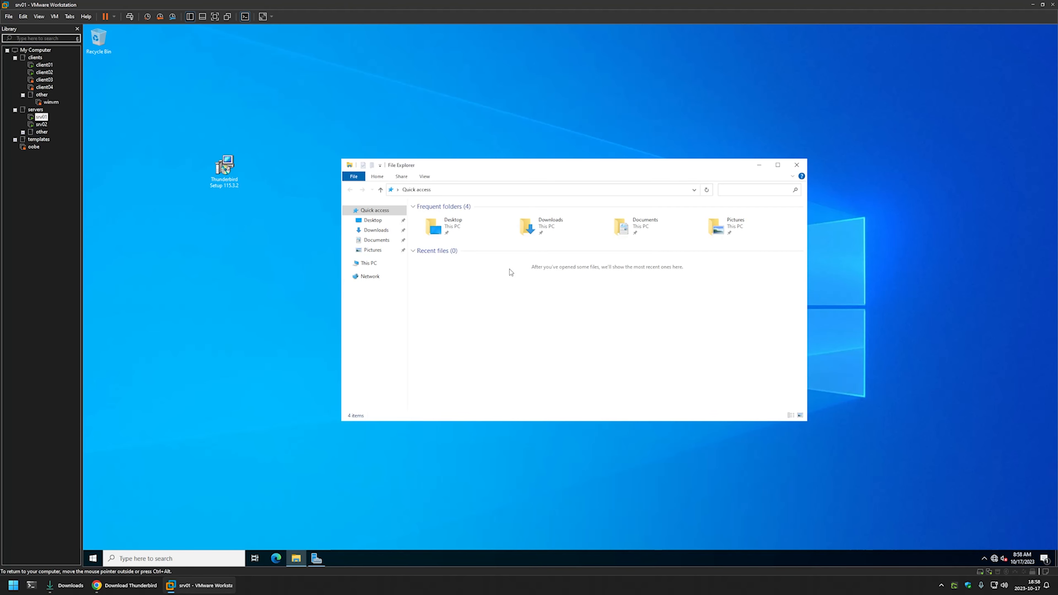
left_click(479, 189)
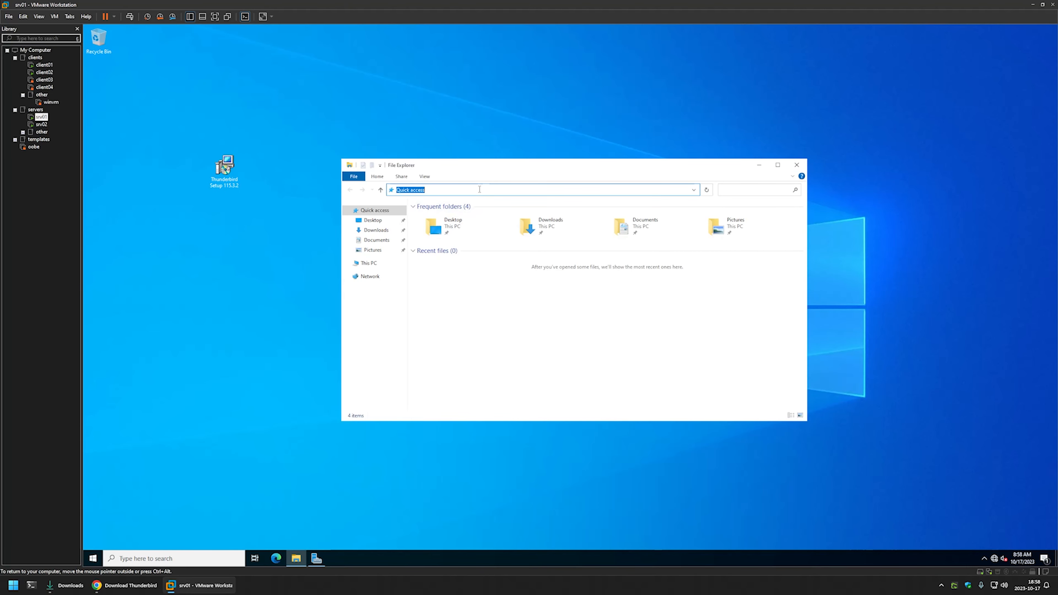
type("\\\\sr")
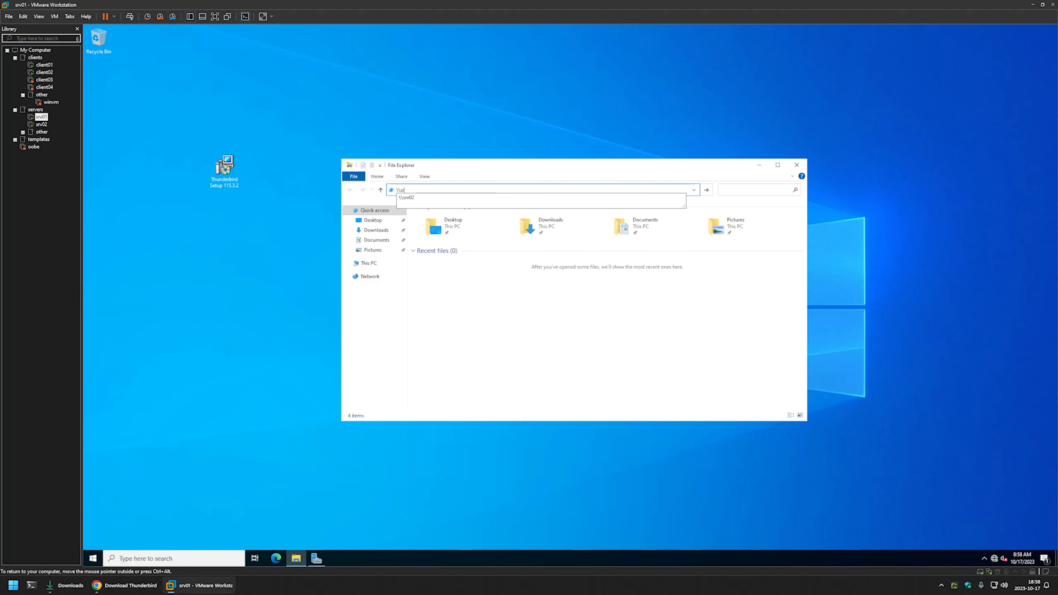
type("v02")
key("Return")
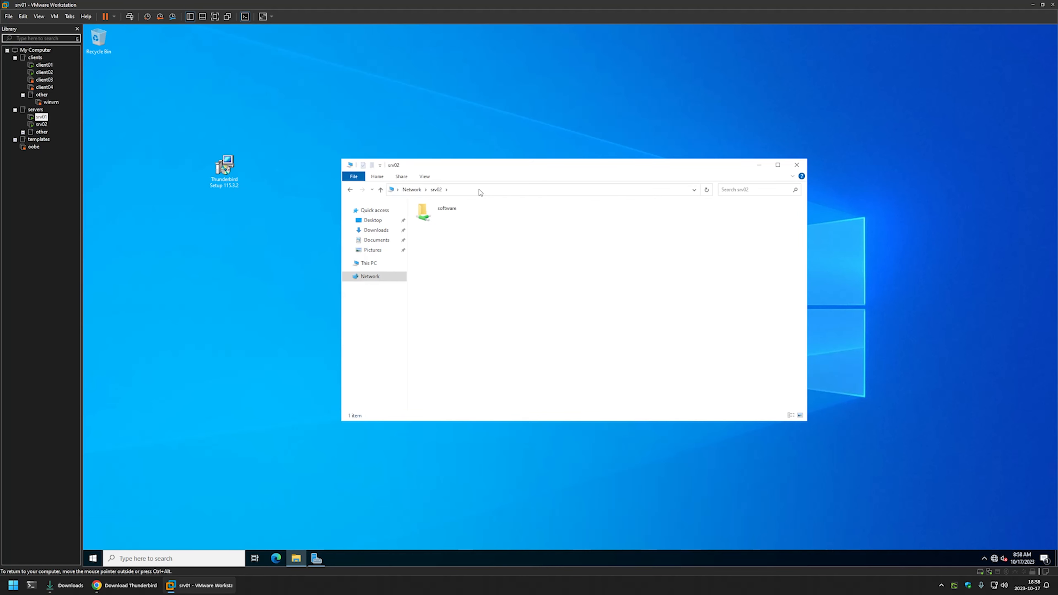
double_click(445, 210)
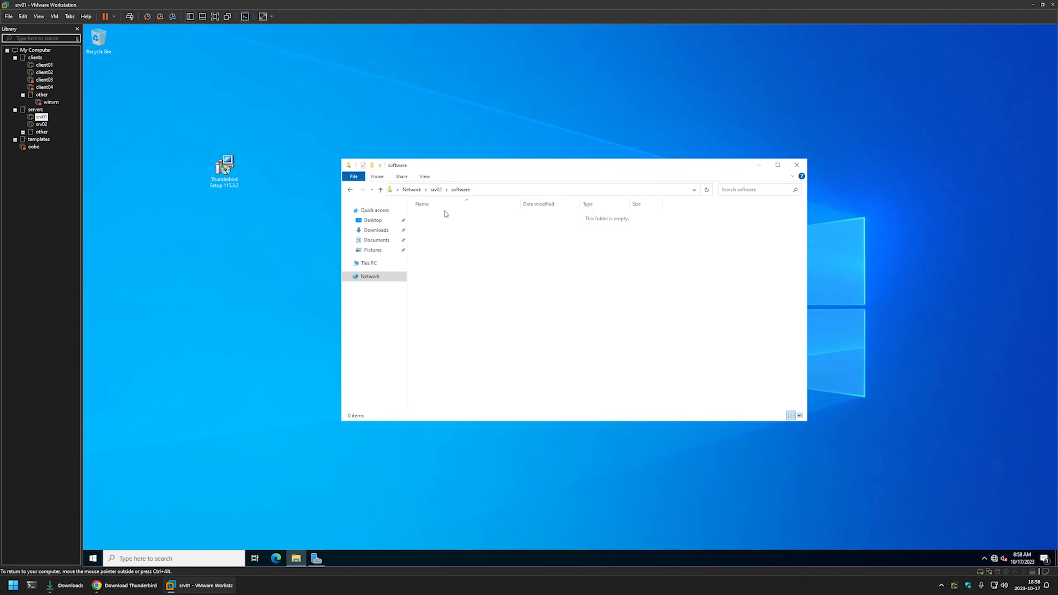
Create a folder named Thunderbird in the software share and copy Thunderbird Setup 115.3.2 from the desktop into it.
right_click(440, 234)
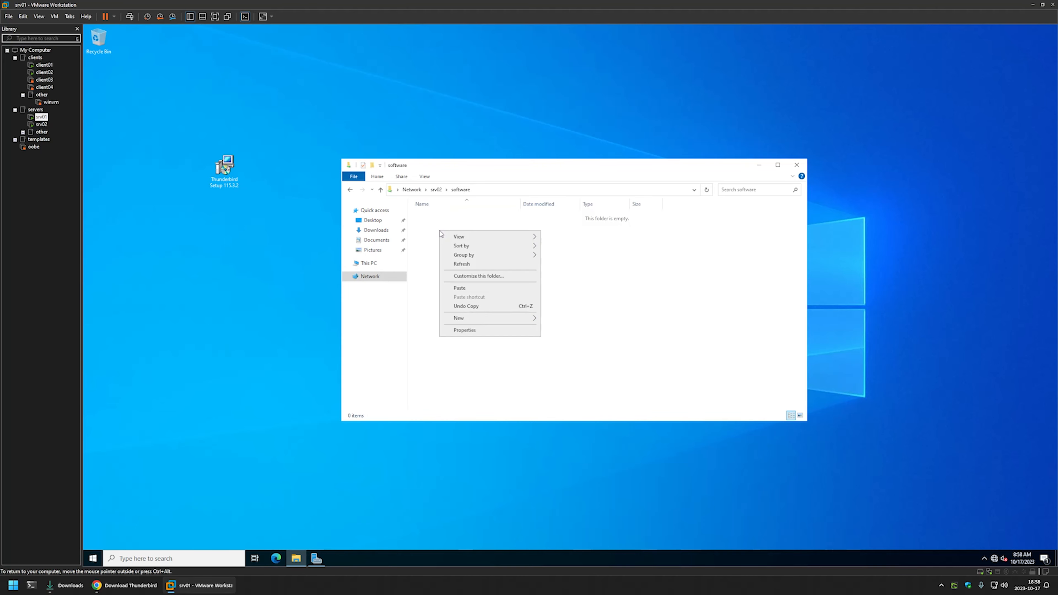
mouse_move(527, 319)
left_click(559, 320)
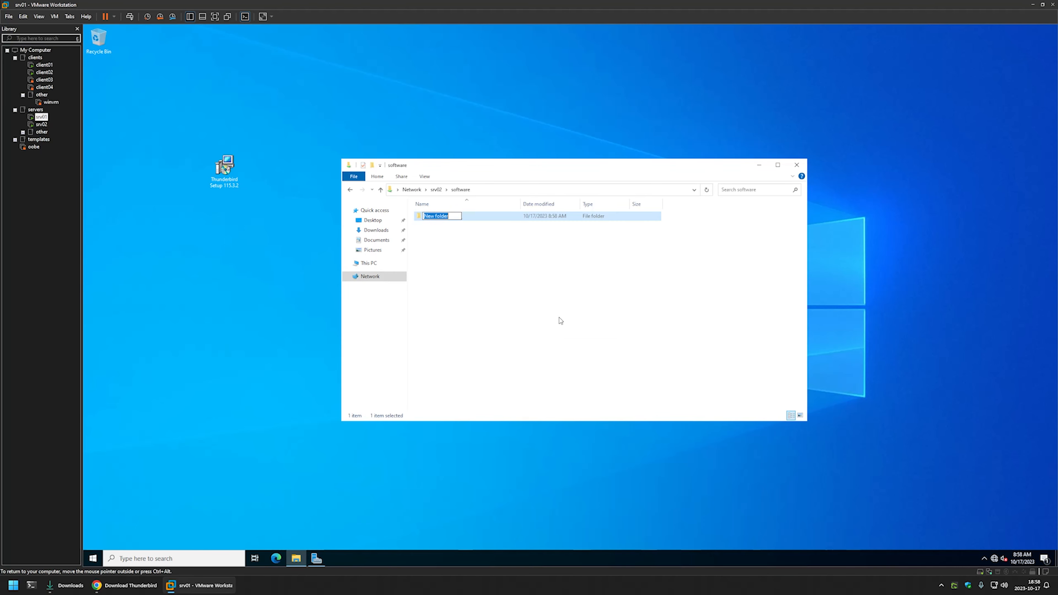
type("Thunderbird")
key("Return")
double_click(453, 217)
left_click_drag(233, 173, 458, 252)
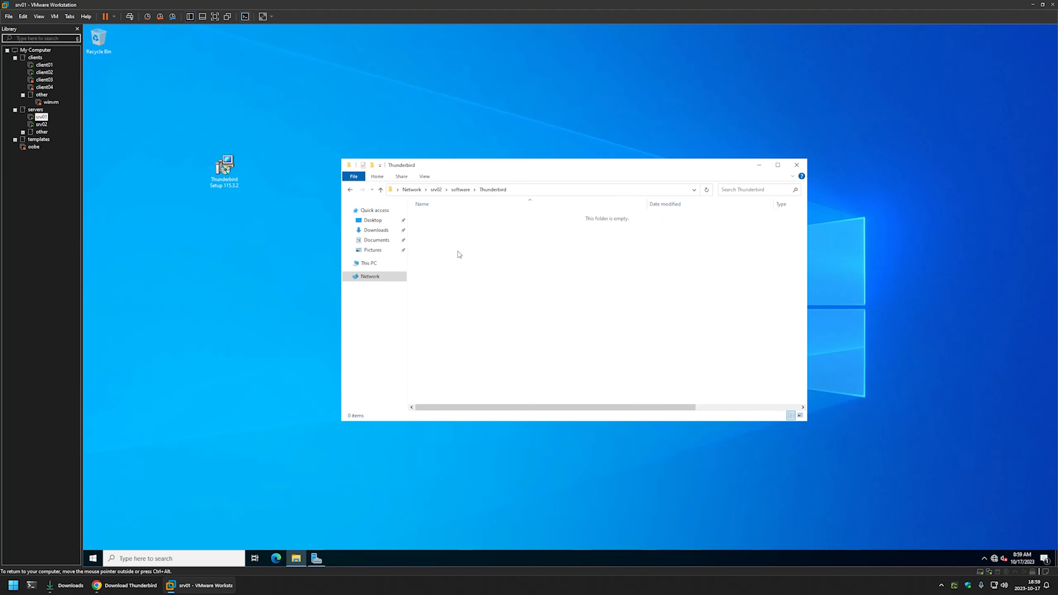
Examine the Thunderbird folder's security permissions for Authenticated Users, then close the dialogs without changes.
right_click(425, 236)
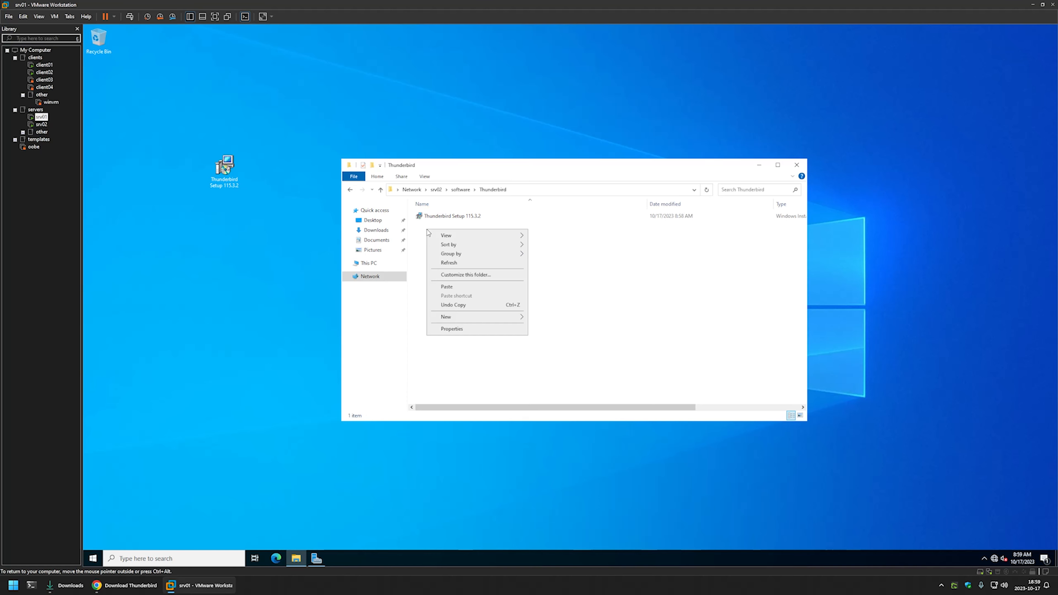
left_click(455, 330)
left_click(258, 130)
left_click_drag(262, 121, 499, 202)
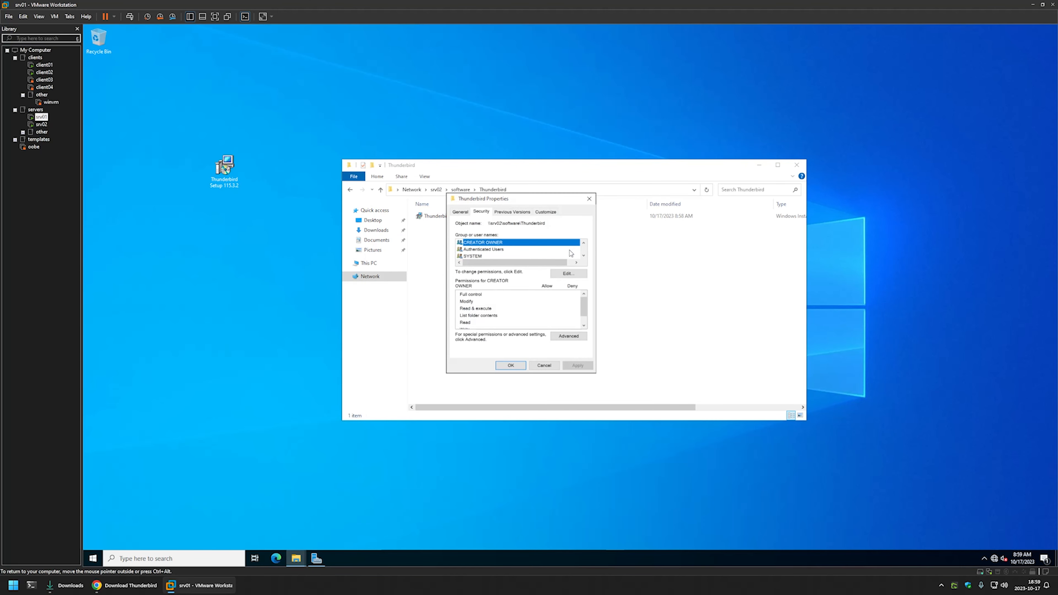
left_click(569, 274)
left_click(507, 279)
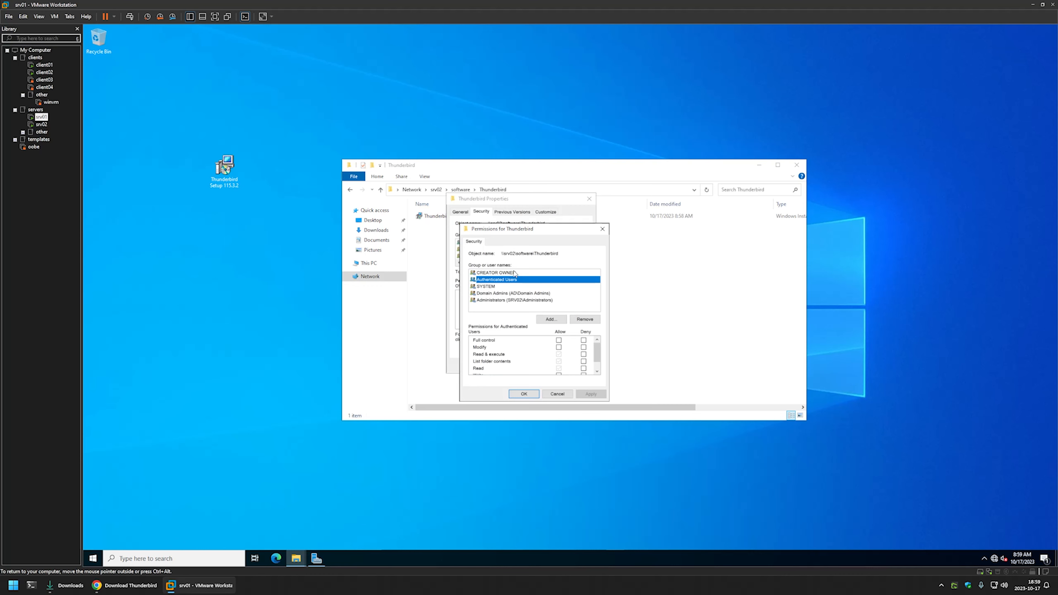
left_click(602, 229)
left_click(590, 199)
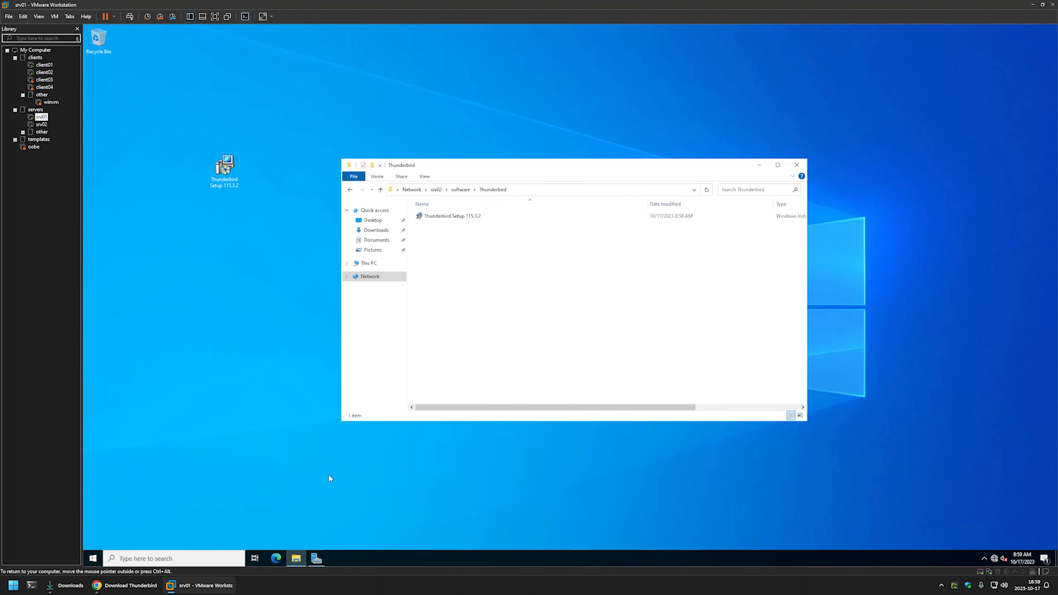
Open Group Policy Management from Server Manager and create a new group policy object named Assign Thunderbird.
left_click(315, 558)
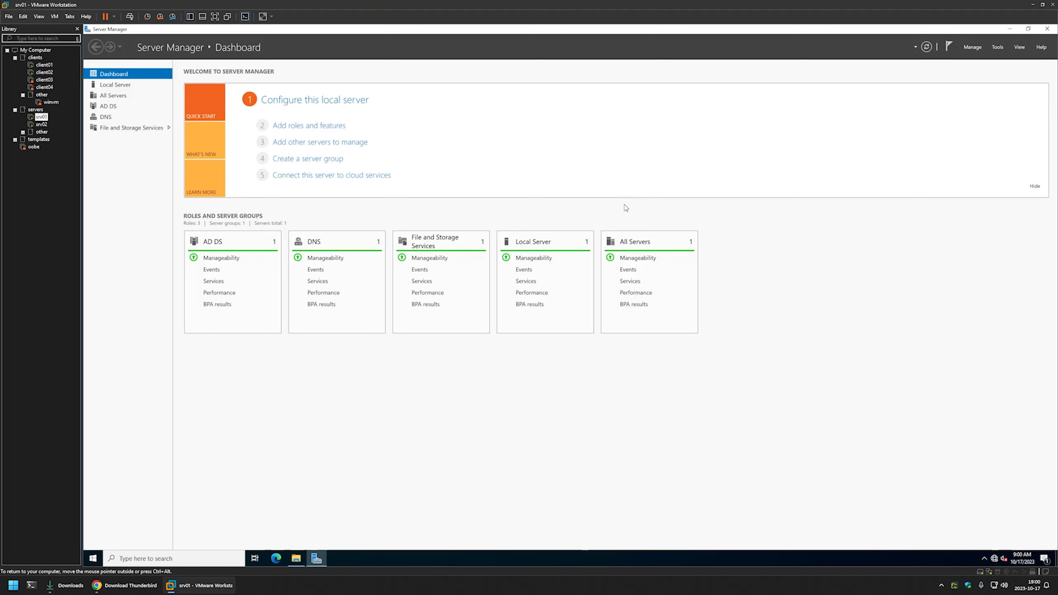
left_click(995, 47)
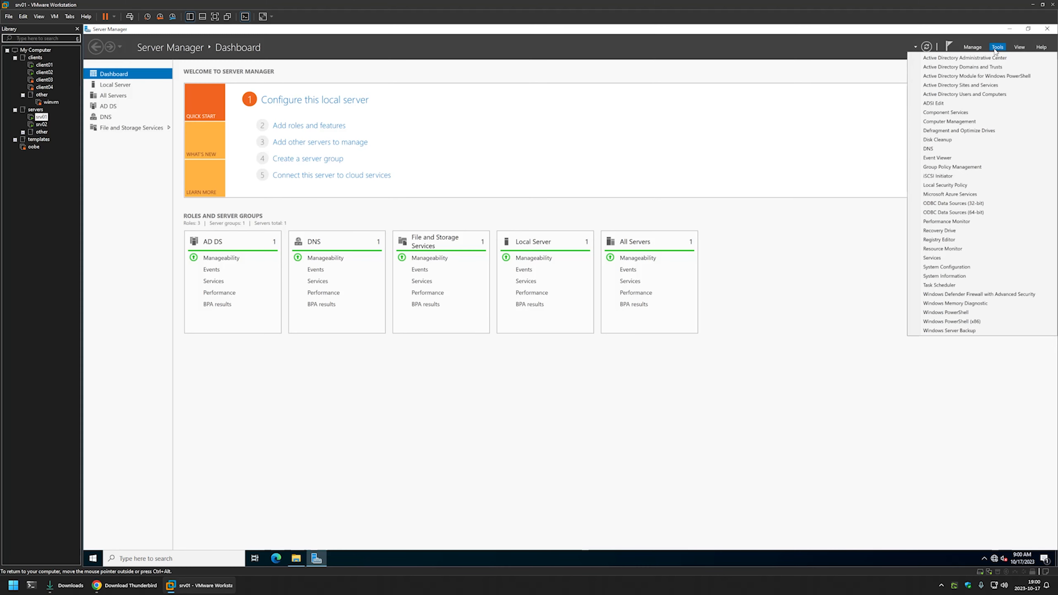
left_click(965, 167)
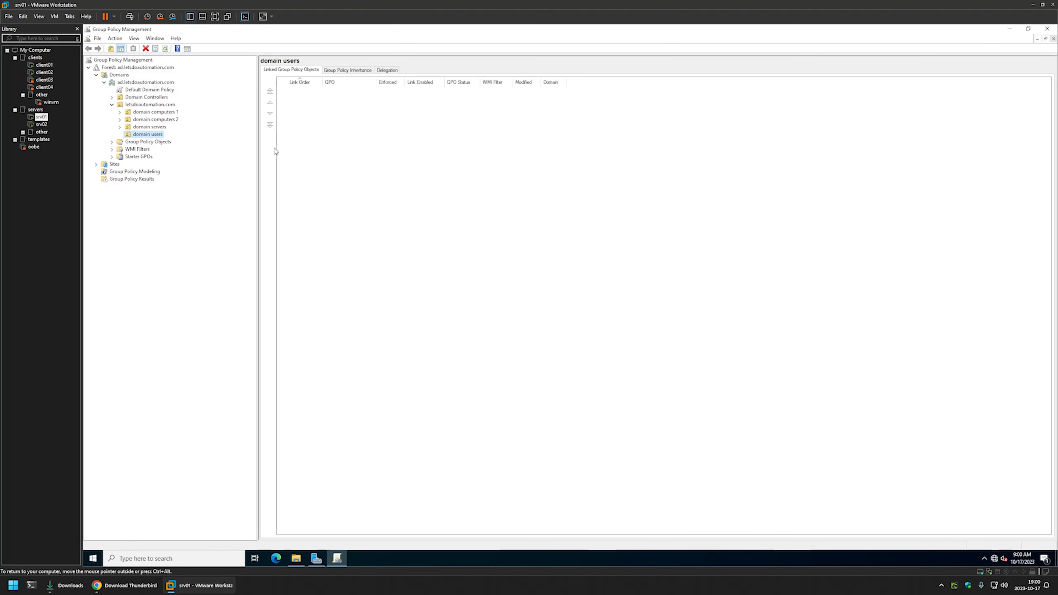
right_click(119, 142)
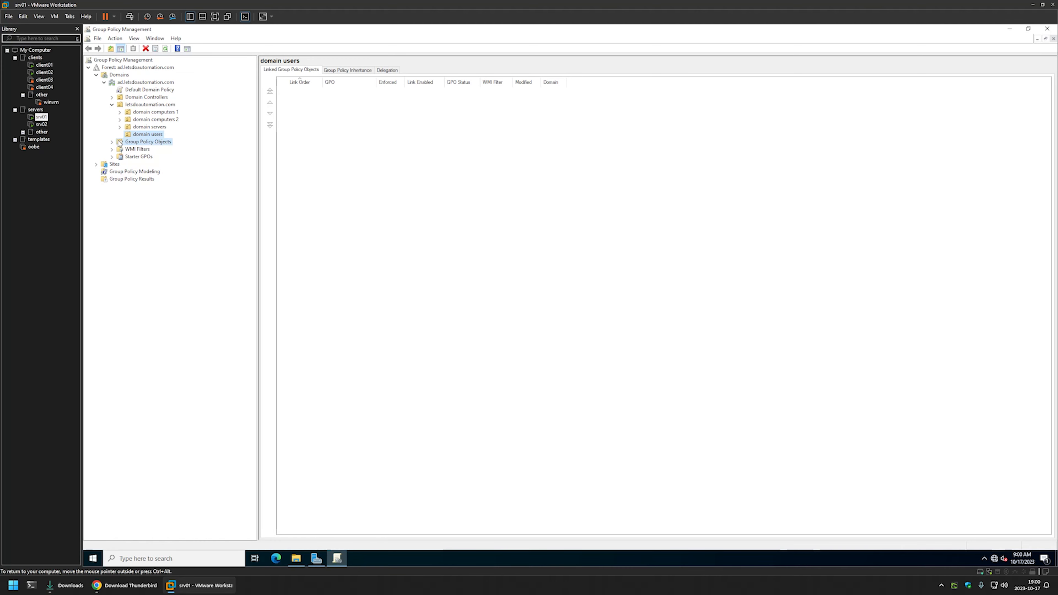
left_click(189, 147)
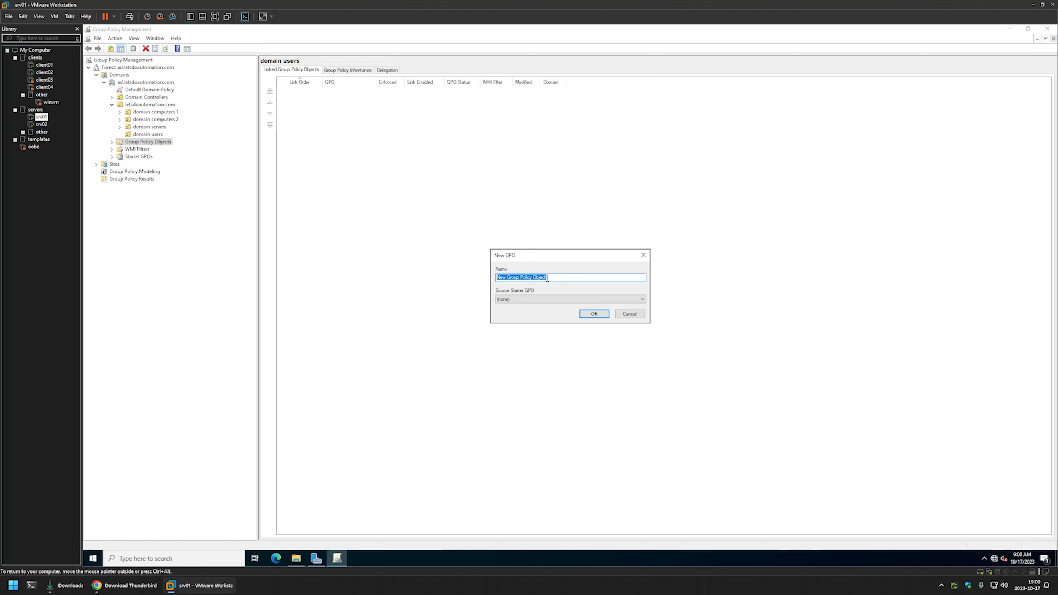
type("Assign Thunderbird")
left_click(582, 313)
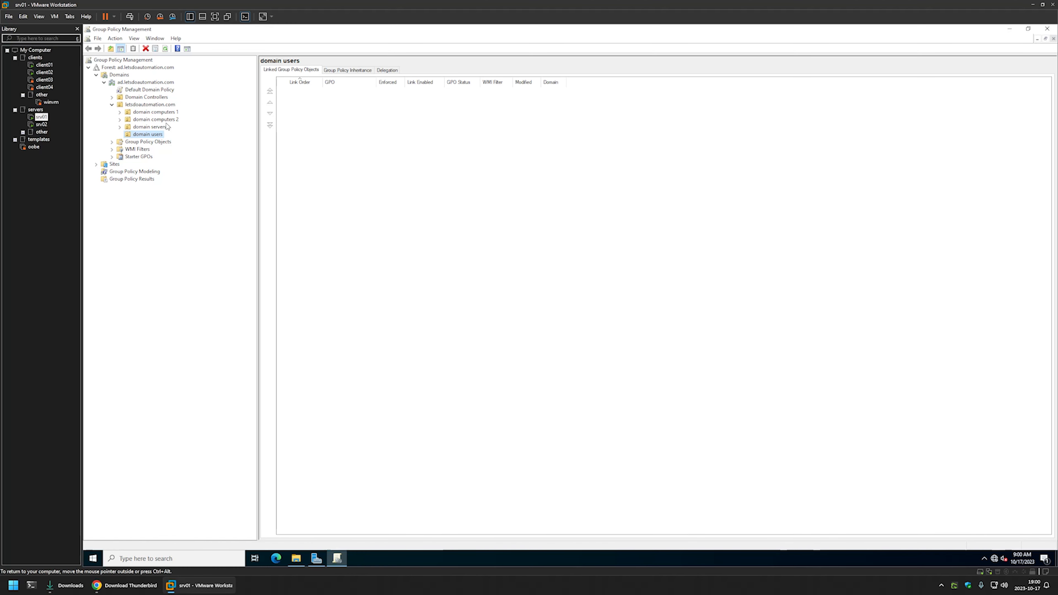
Open the Assign Thunderbird policy for editing and move its editor window clear of the console tree.
left_click(112, 143)
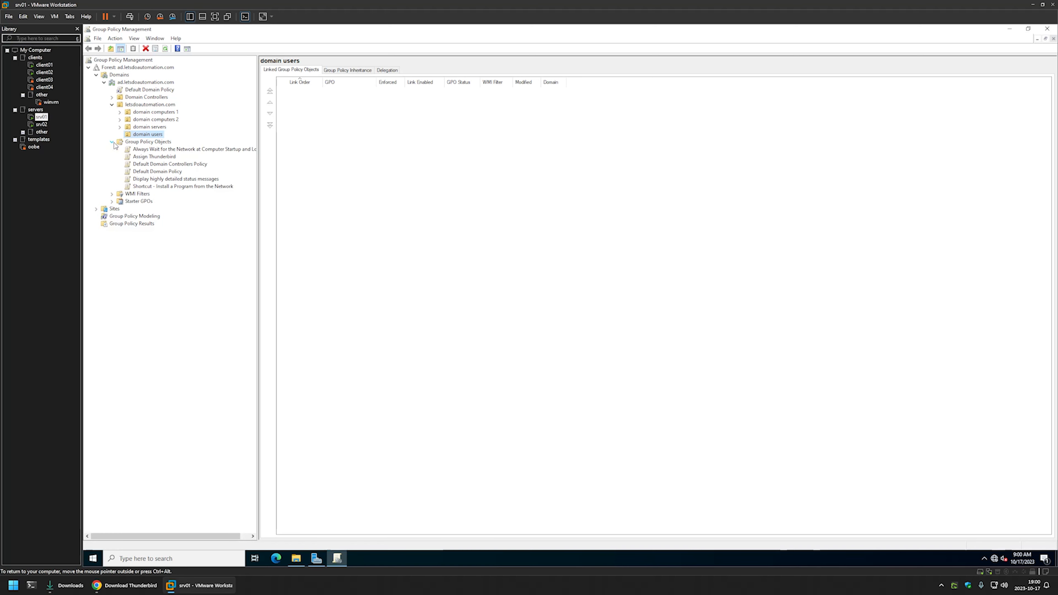
right_click(161, 159)
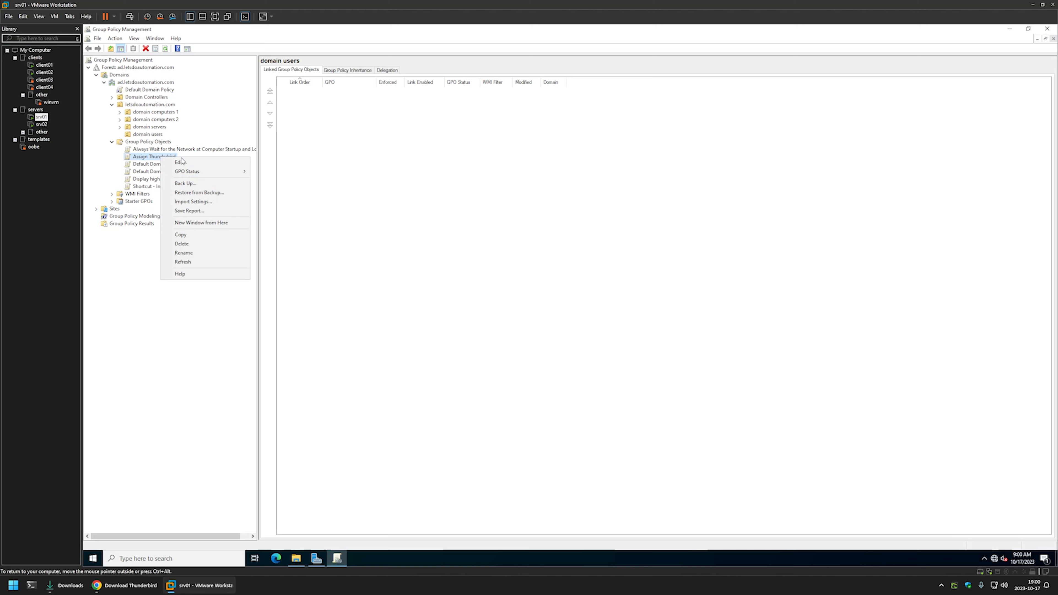
left_click(209, 163)
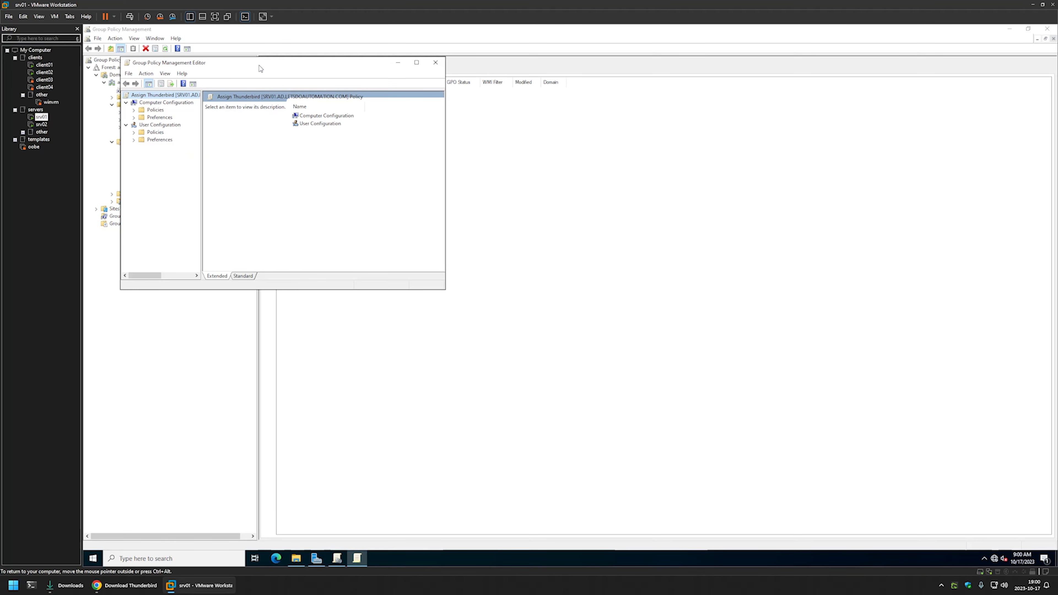
left_click_drag(258, 98, 573, 166)
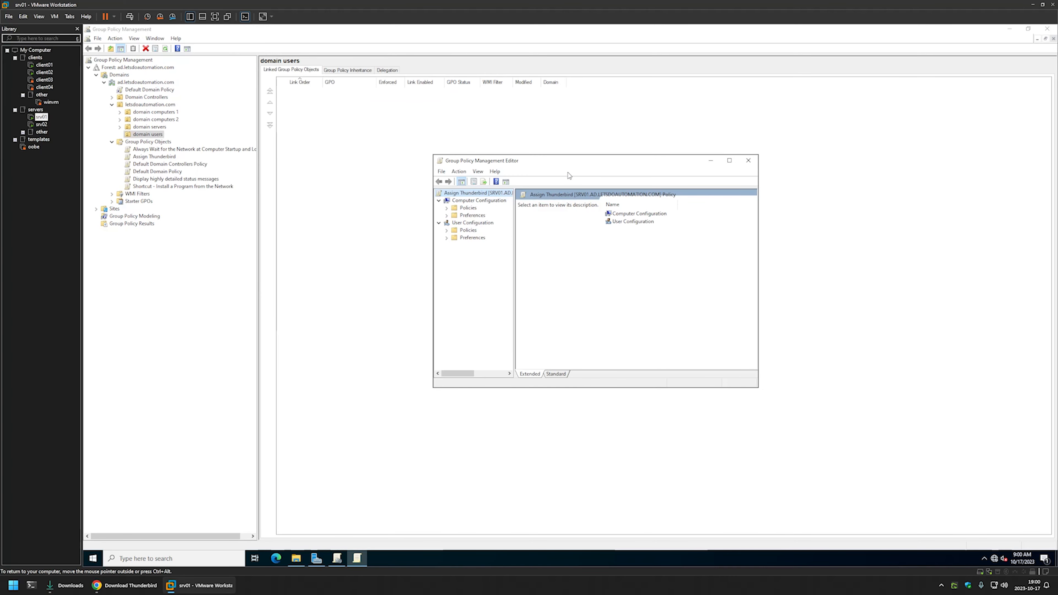
Start a new package in the Software installation node of the policy's Computer Configuration.
left_click(467, 201)
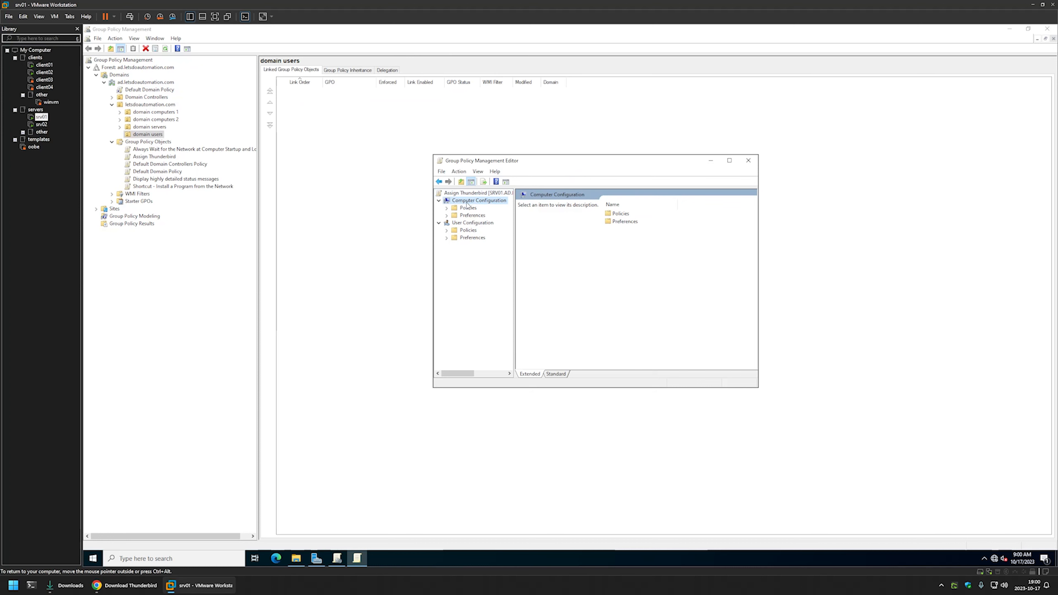
left_click(447, 207)
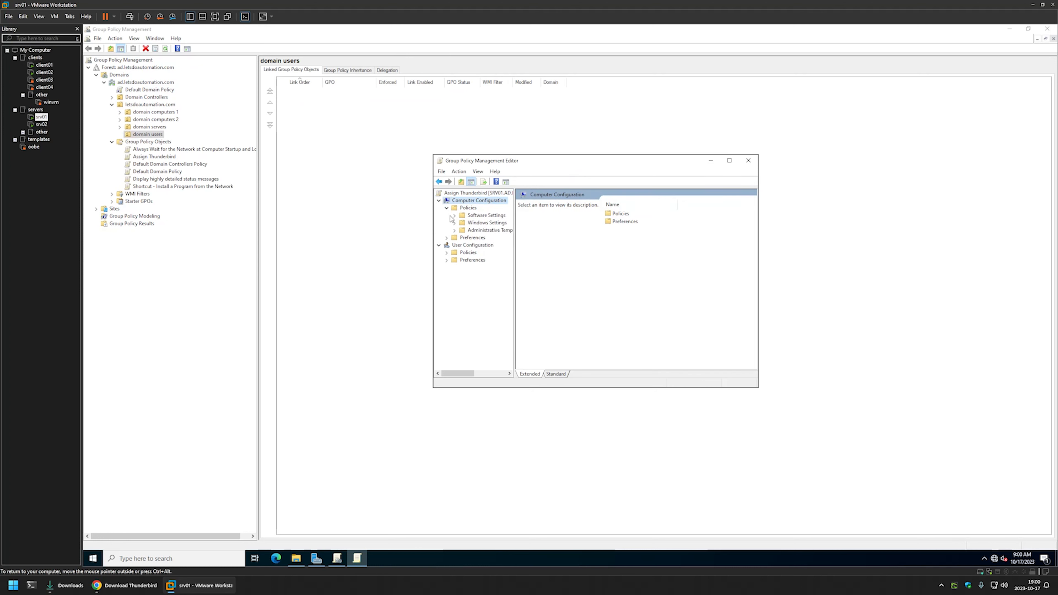
left_click(453, 216)
left_click(479, 224)
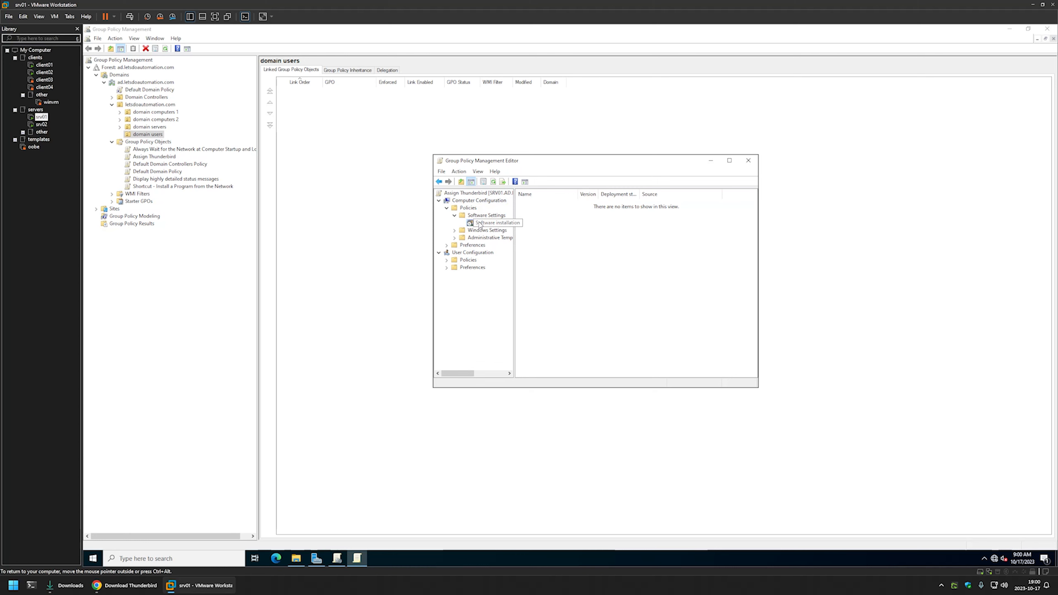
right_click(585, 236)
mouse_move(604, 242)
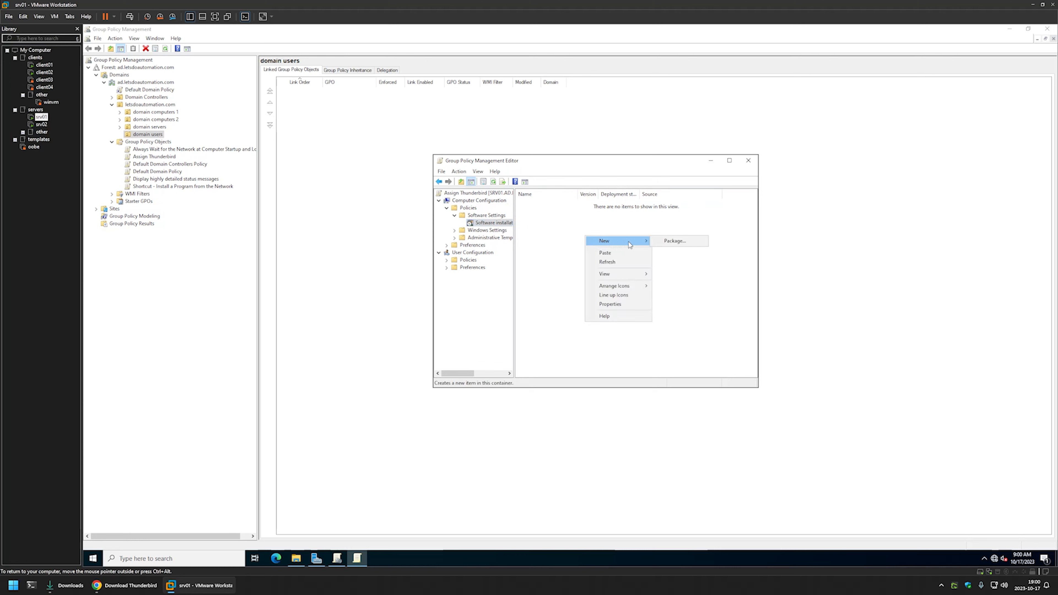
left_click(672, 242)
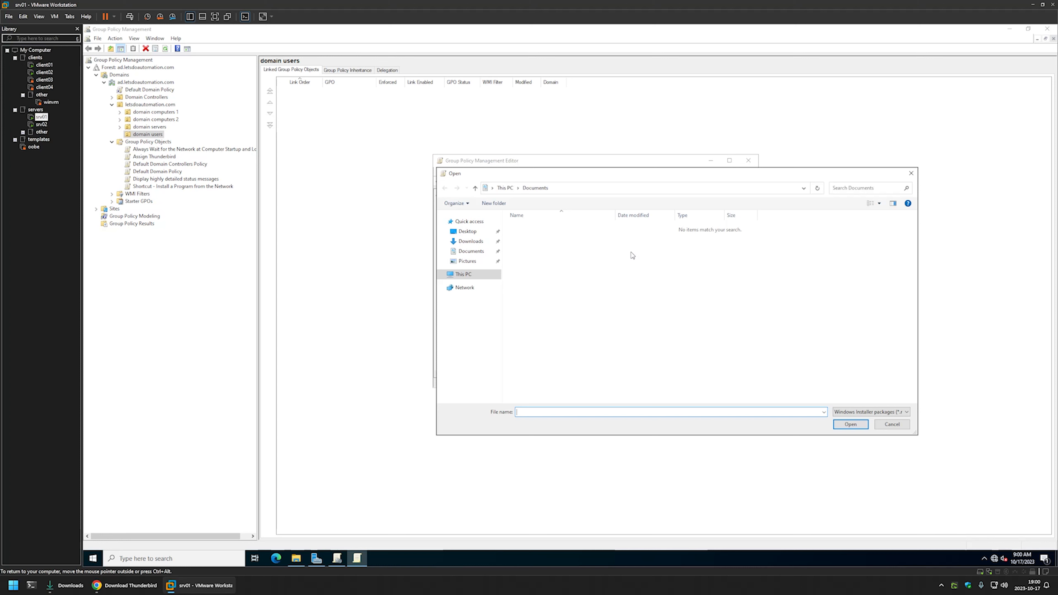
Choose Thunderbird Setup 115.3.2 from the Thunderbird folder in the software share on \\srv02 as the package to deploy.
left_click(491, 231)
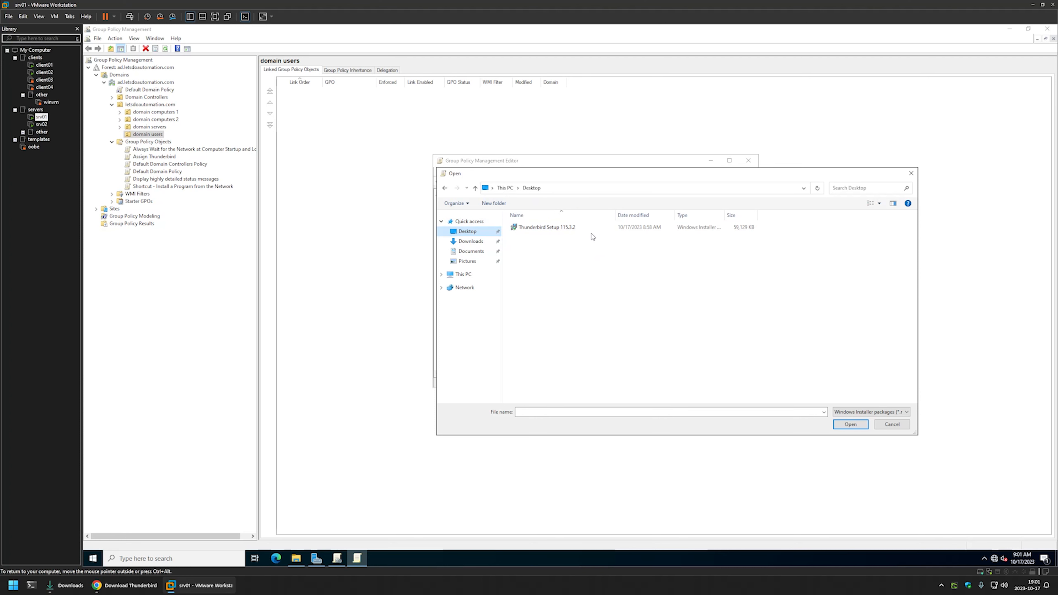
left_click(550, 187)
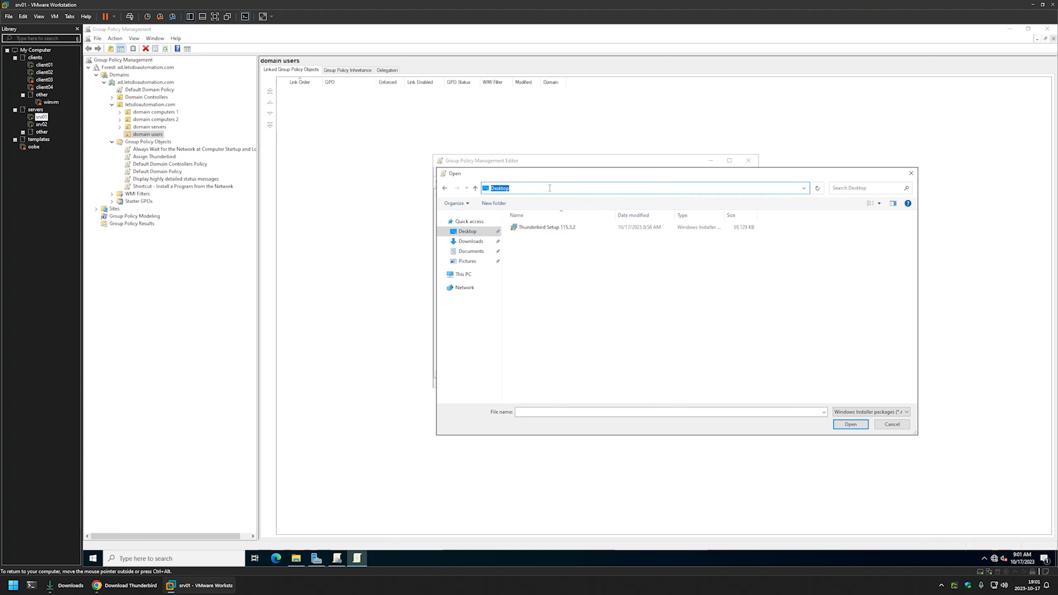
type("\\srv02")
key("Return")
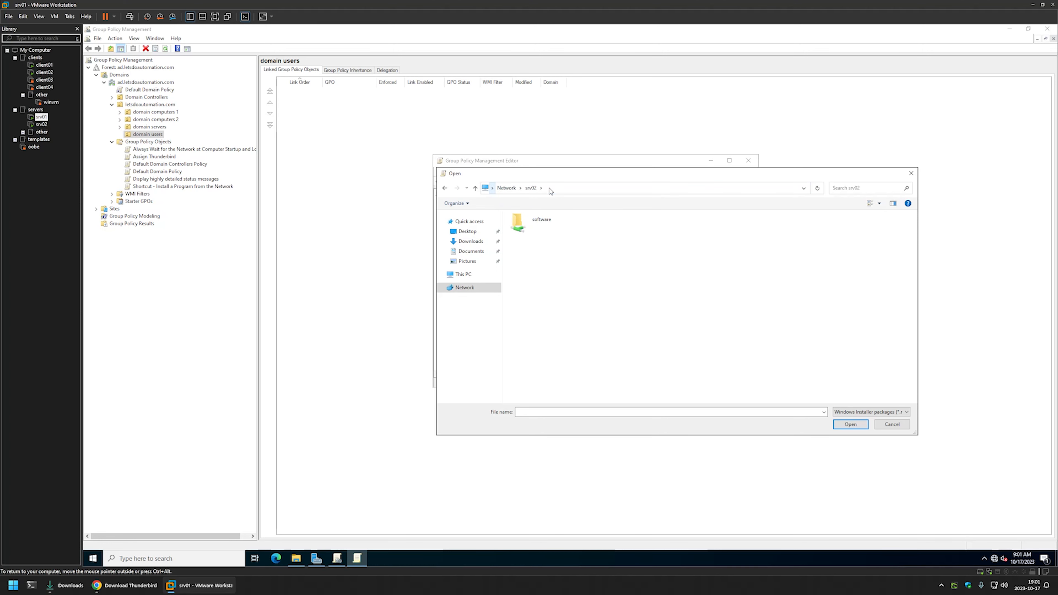
double_click(542, 221)
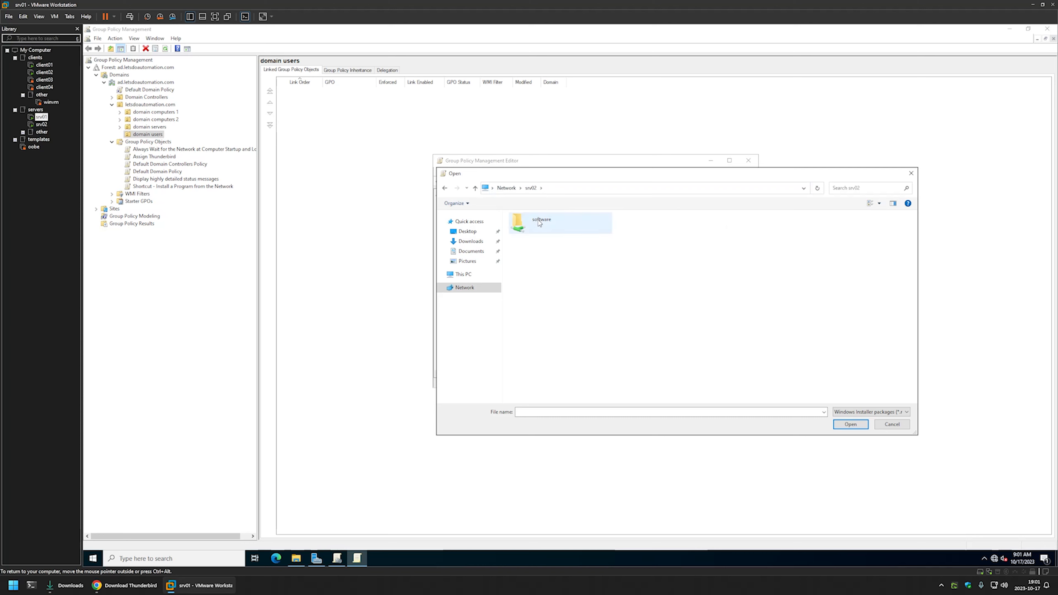
double_click(551, 230)
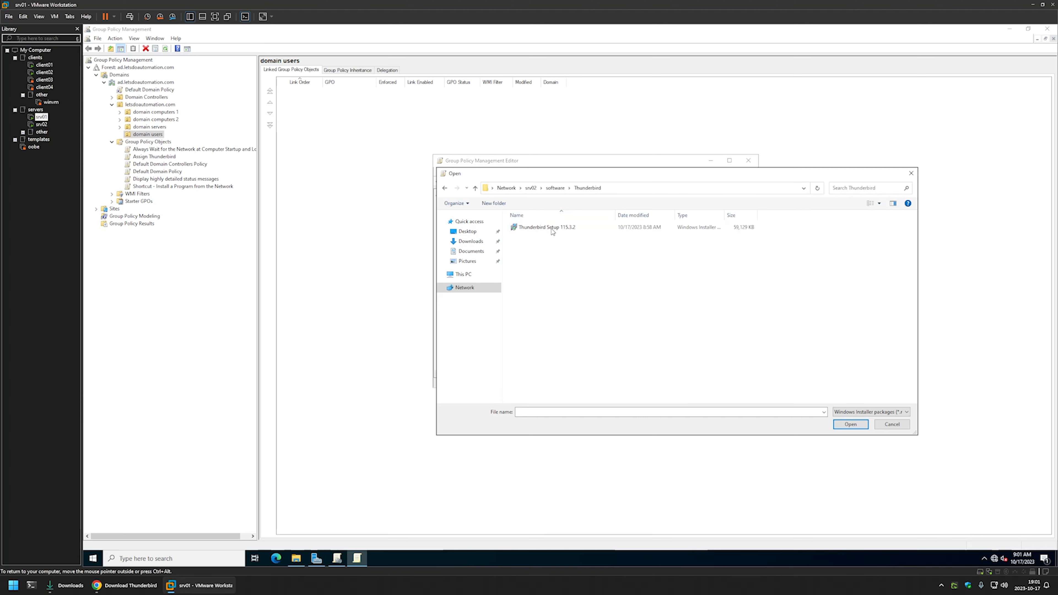
double_click(549, 227)
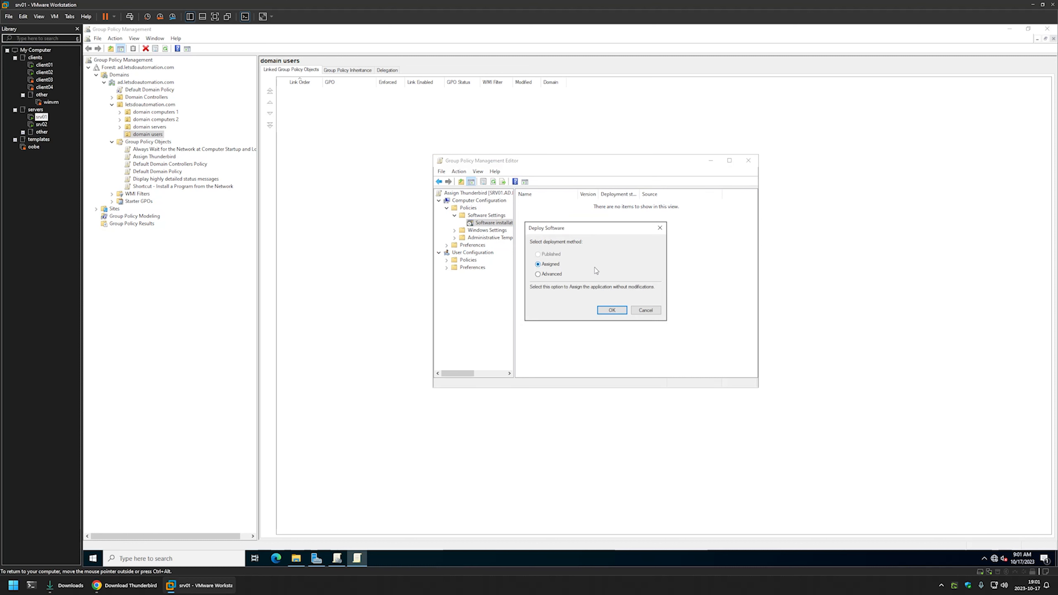
Deploy the package with the Advanced method, ignoring language in the advanced deployment options, and close the policy editor.
left_click(555, 275)
left_click(603, 310)
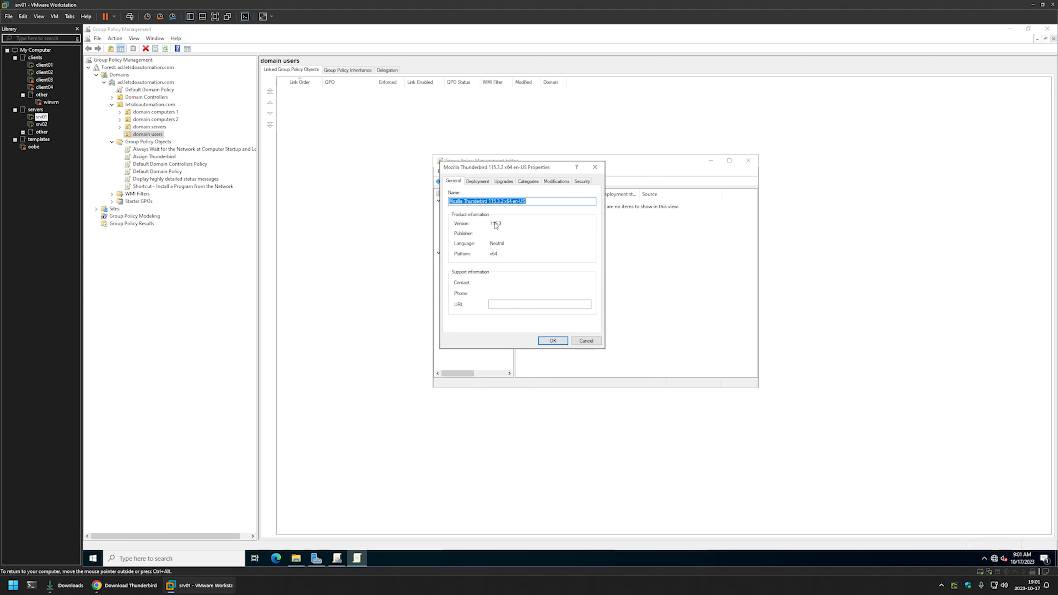
left_click(478, 182)
left_click(464, 323)
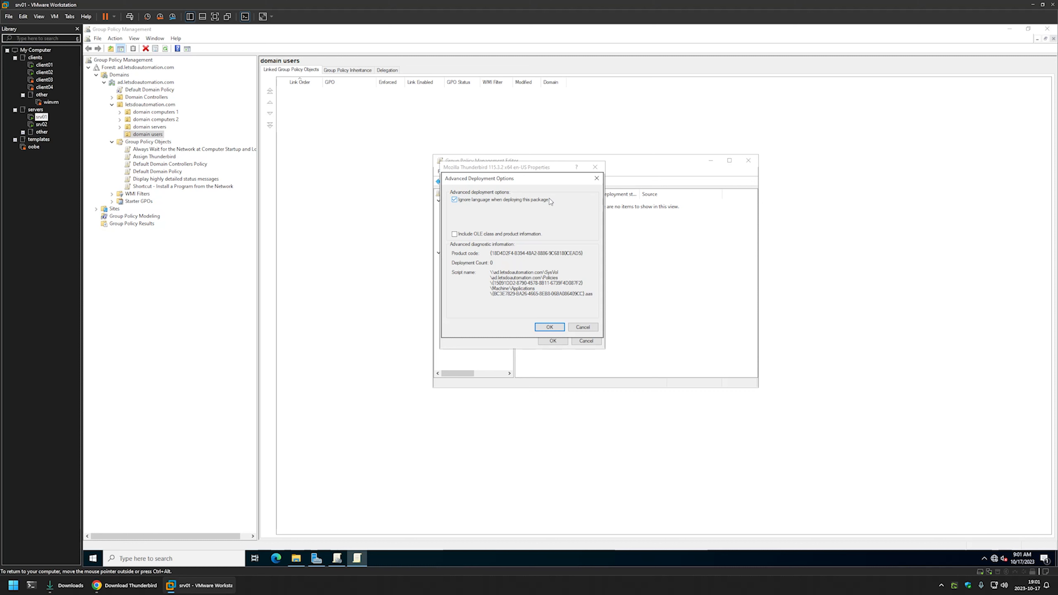
left_click(549, 327)
left_click(553, 340)
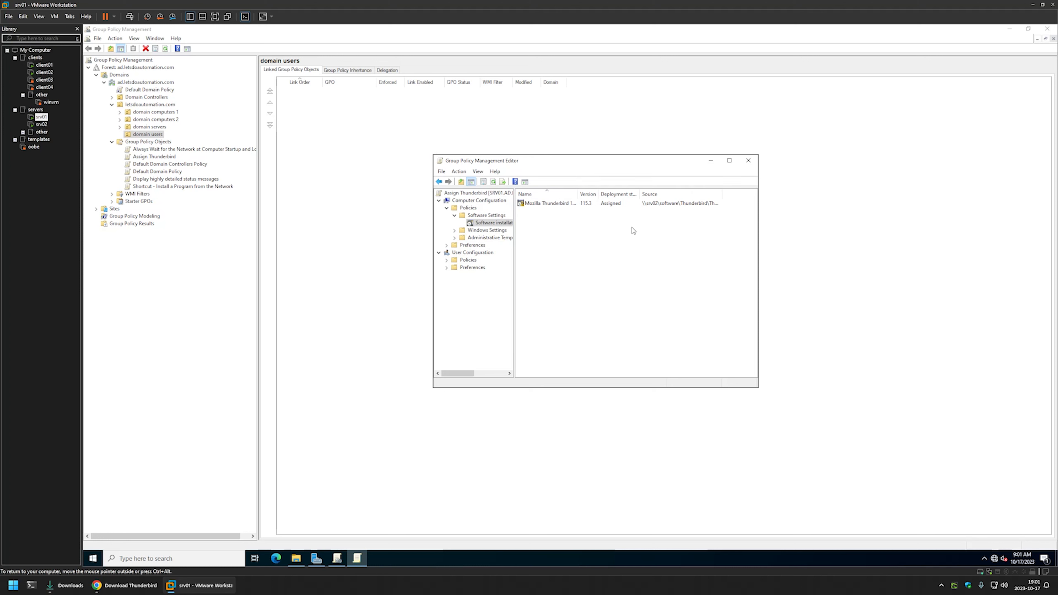
left_click(747, 161)
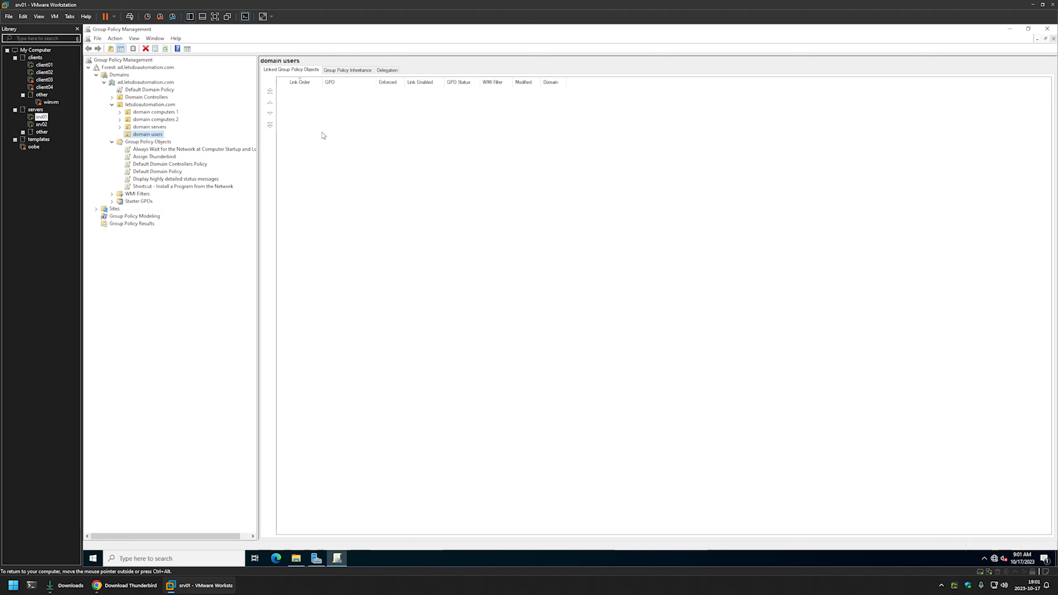
Set the GPO status of Assign Thunderbird to User configuration settings disabled.
left_click(152, 159)
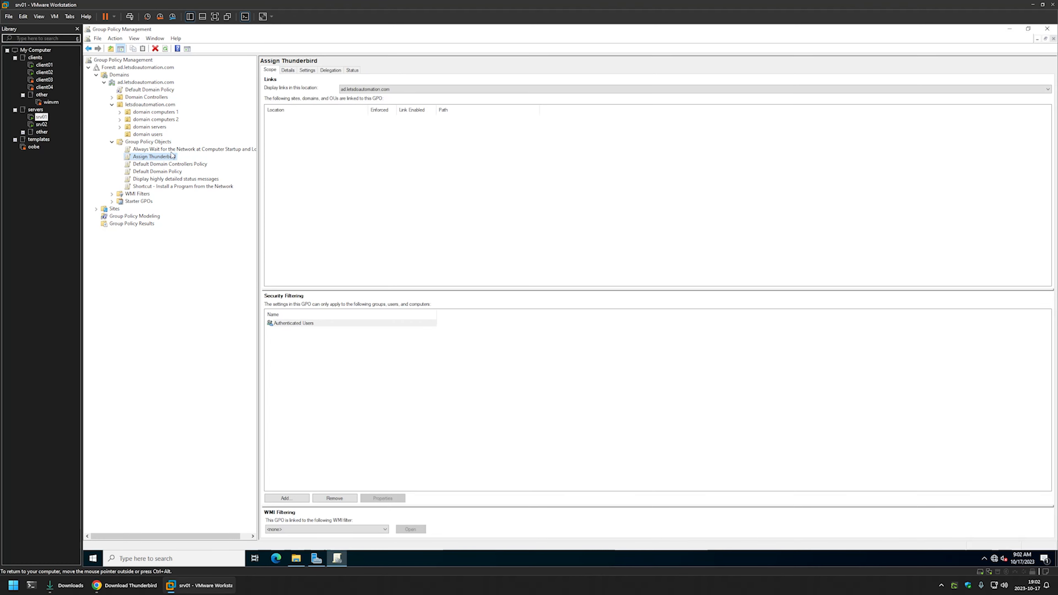
left_click(293, 70)
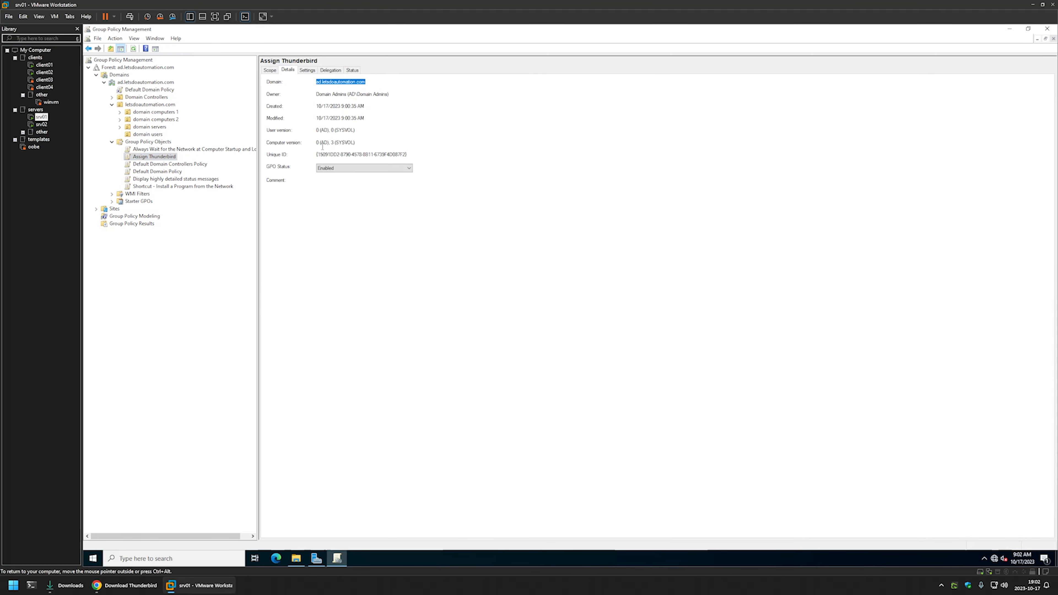
left_click(339, 168)
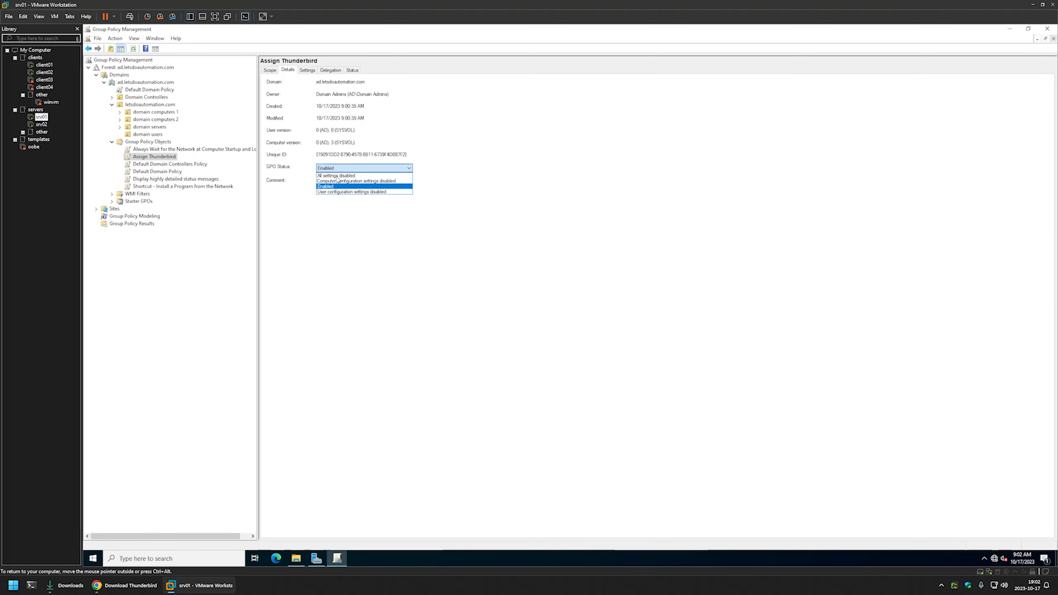
left_click(340, 193)
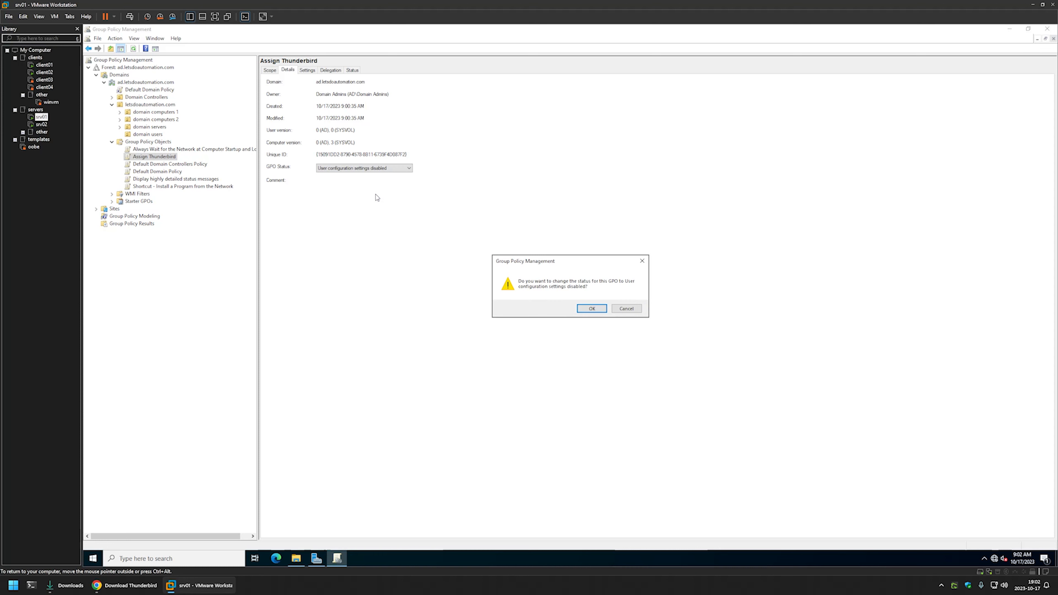
left_click(599, 308)
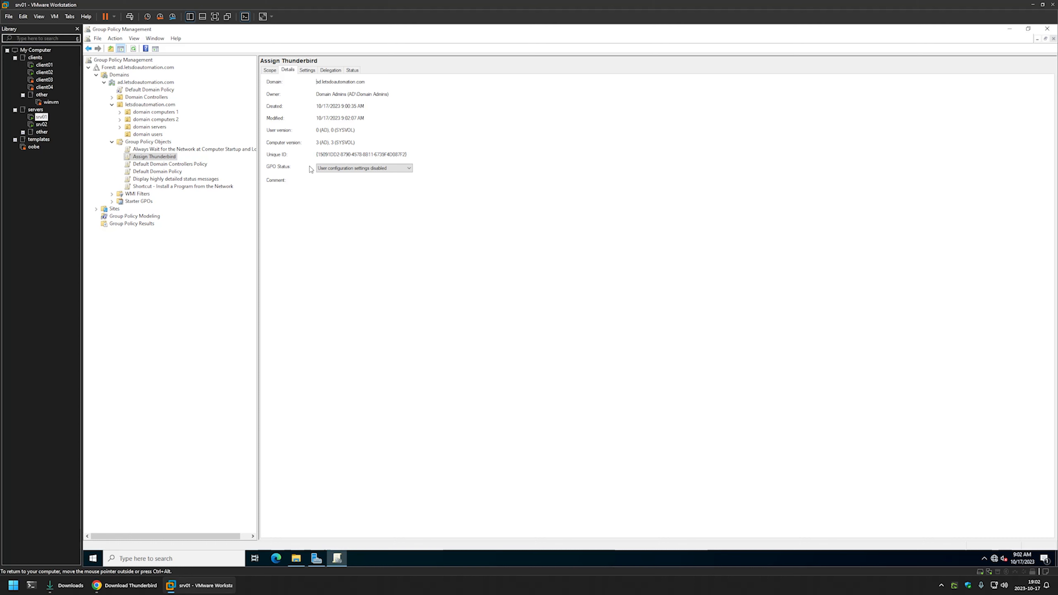
Link the Assign Thunderbird policy to the domain computers 1 organizational unit.
left_click(121, 112)
left_click(168, 113)
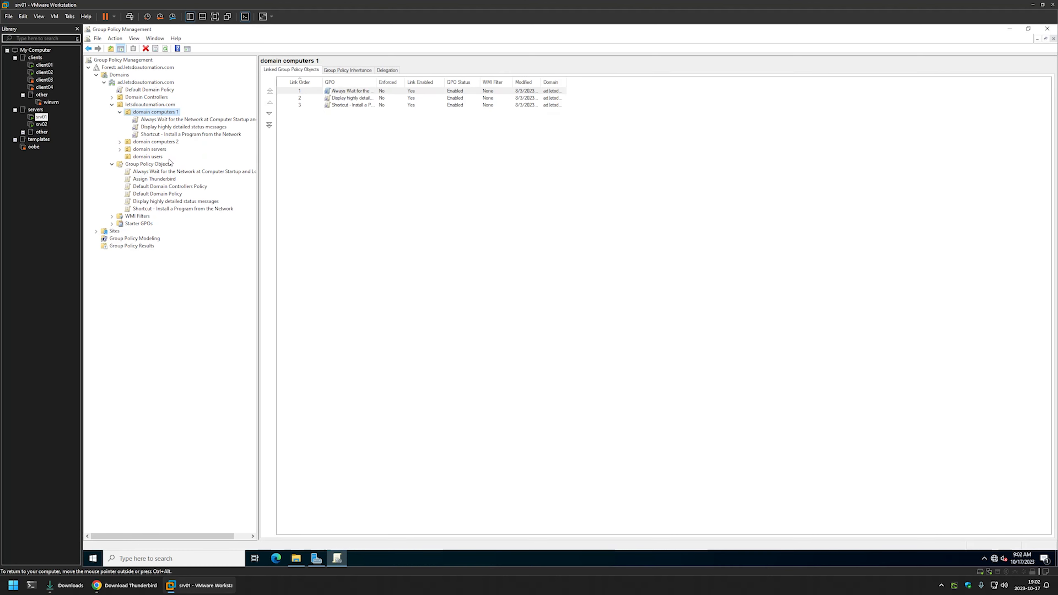
left_click_drag(152, 182, 156, 117)
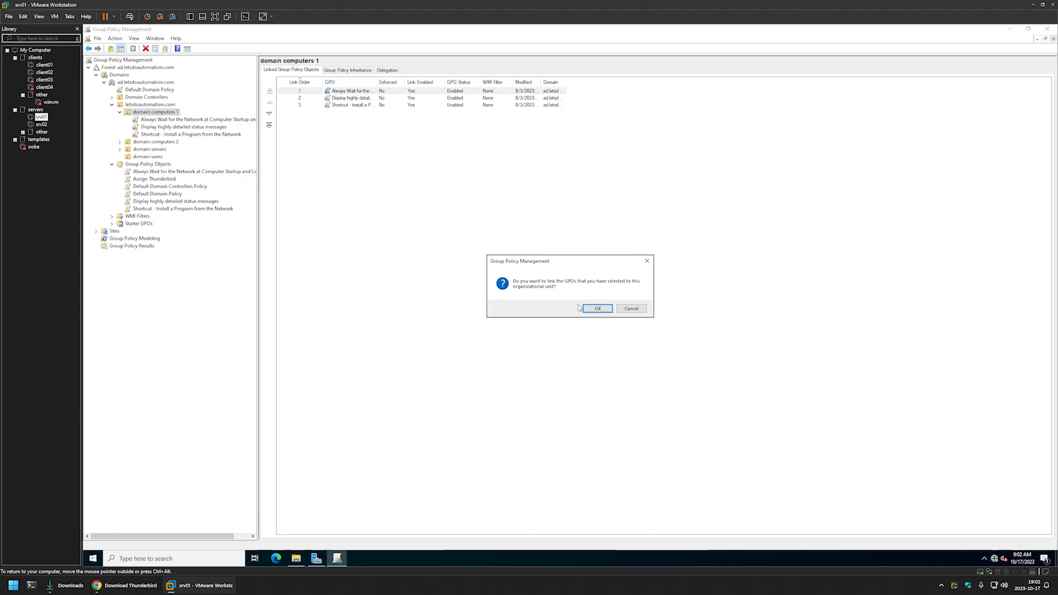
left_click(595, 308)
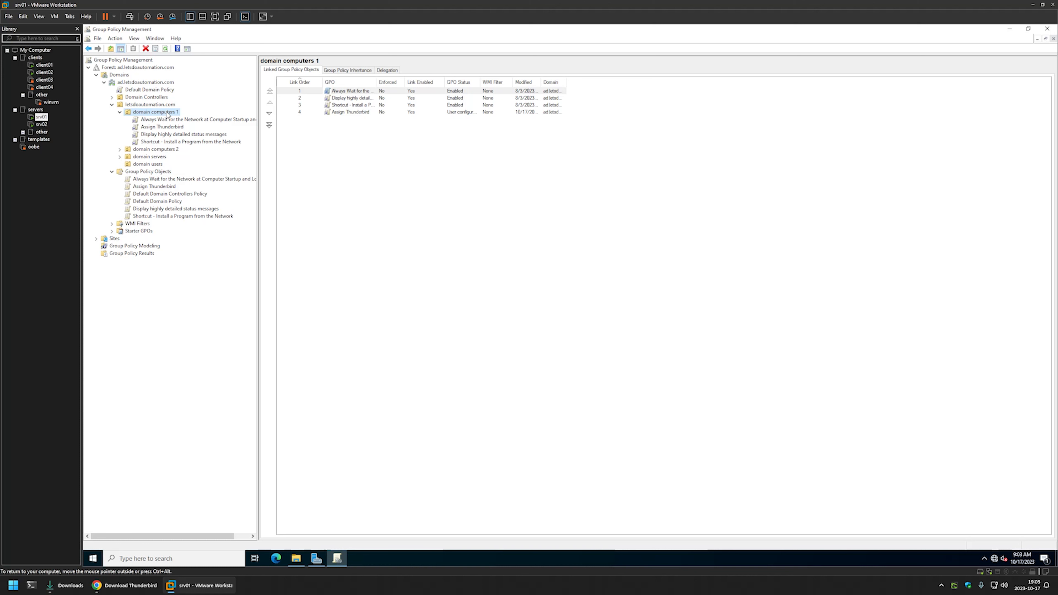
Switch to the client01 virtual machine and refresh its group policy from Command Prompt with gpupdate.
left_click(44, 64)
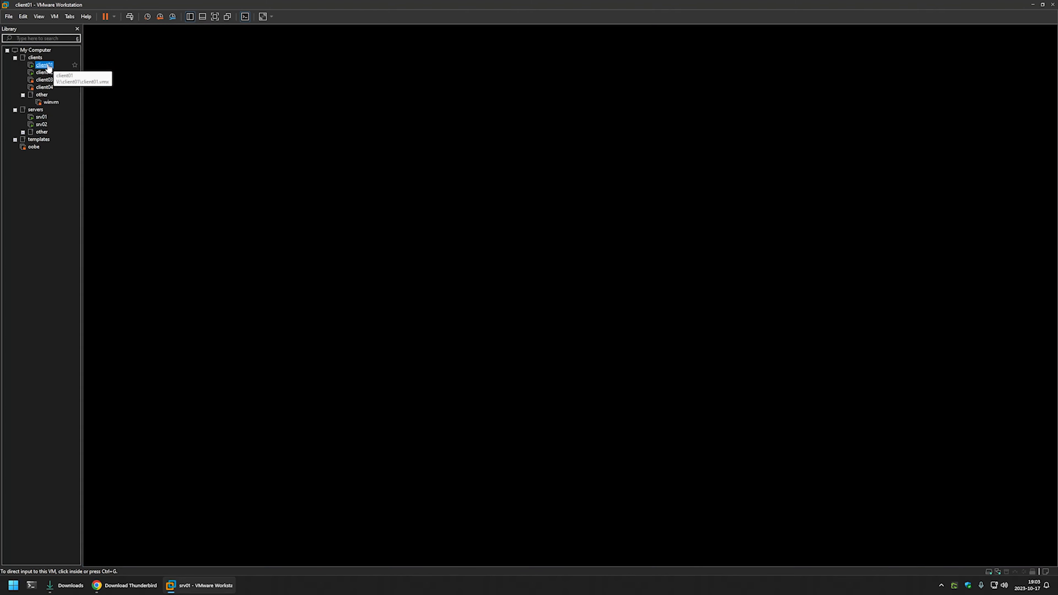
left_click(398, 381)
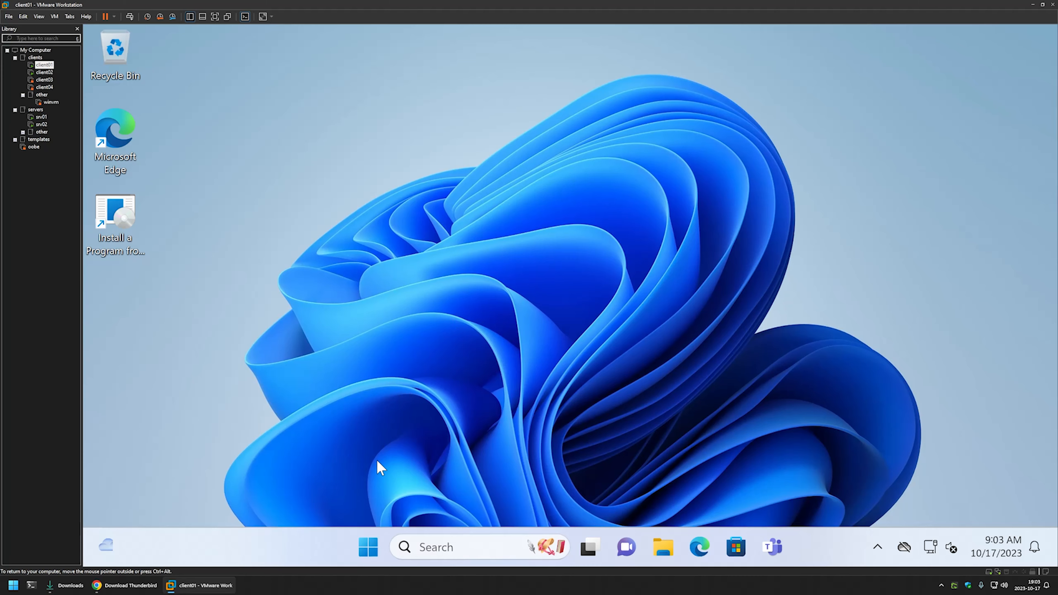
left_click(368, 547)
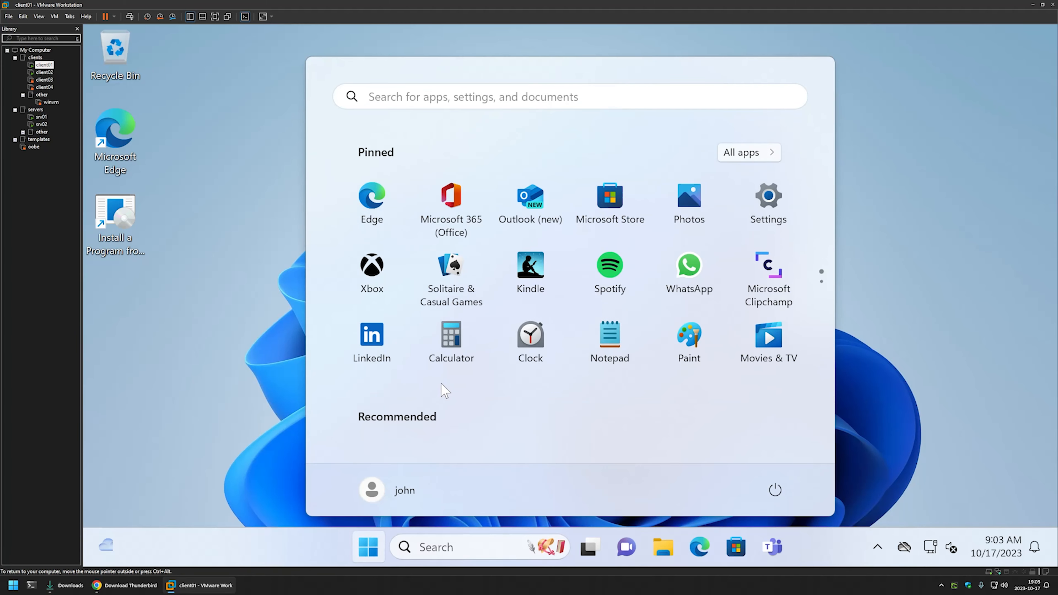
type("cmd")
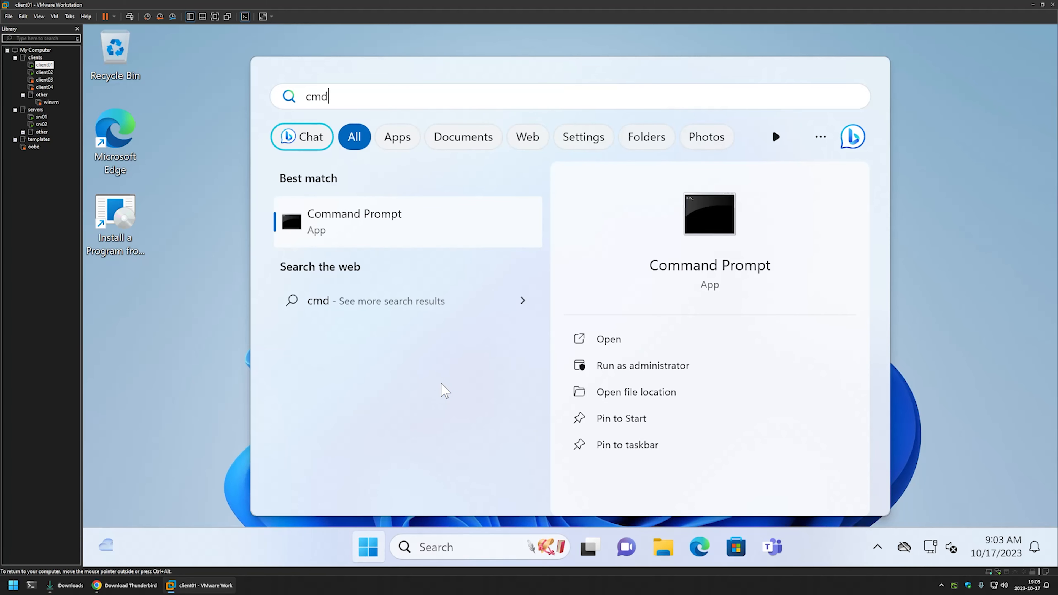
left_click(606, 336)
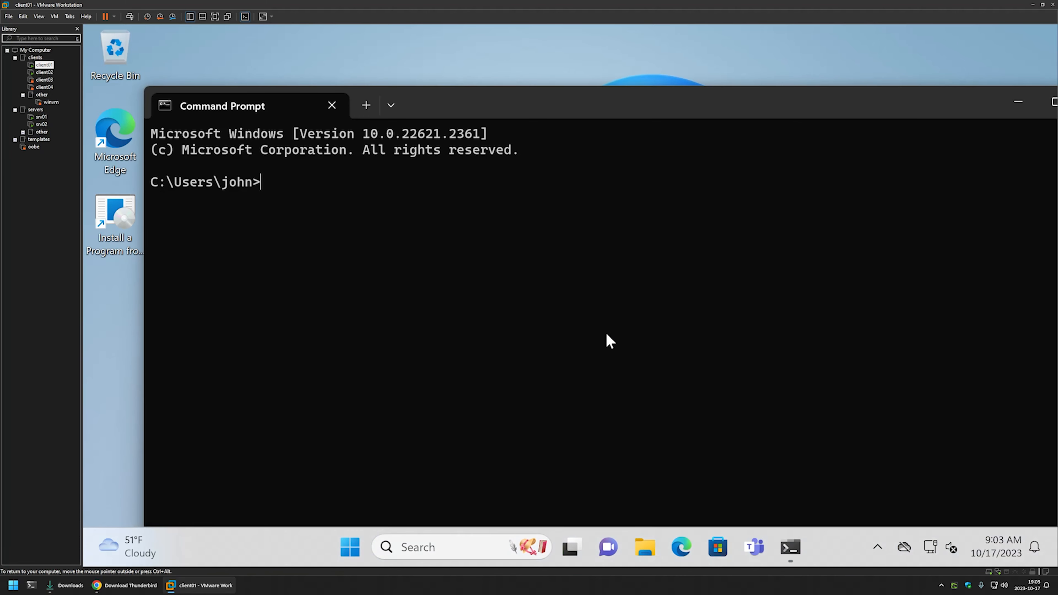
type("gpupdate")
key("Return")
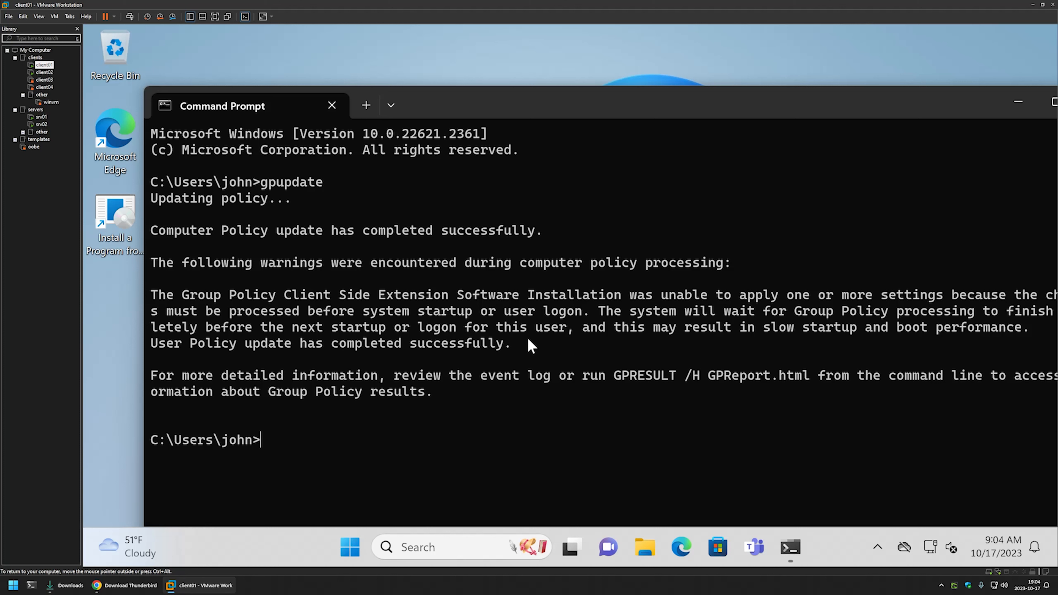
Restart client01 immediately with the command shutdown -r -t 0.
type("shutdown -")
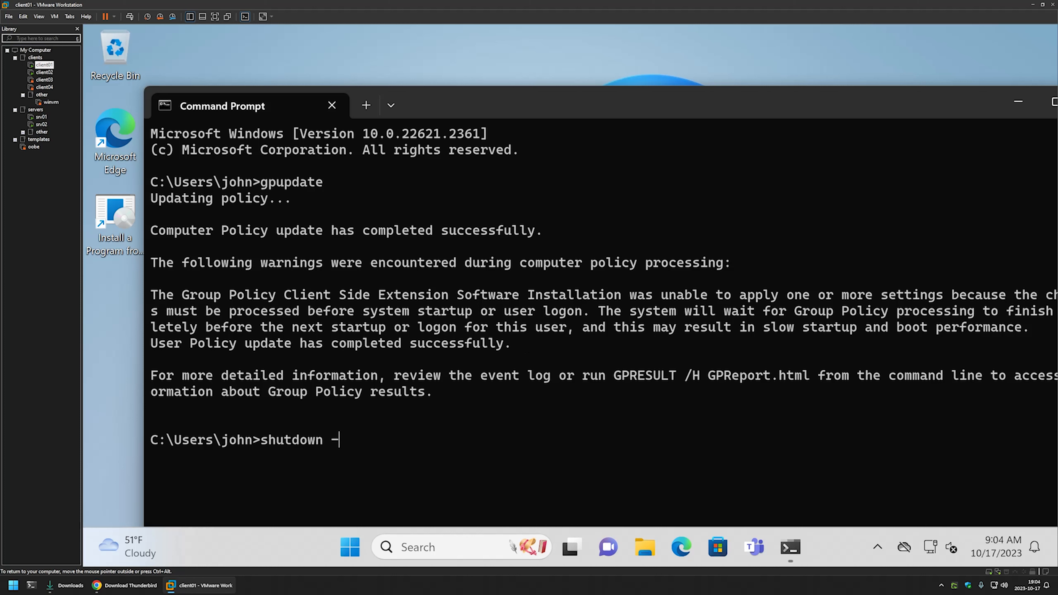
type("r -t 0")
key("Return")
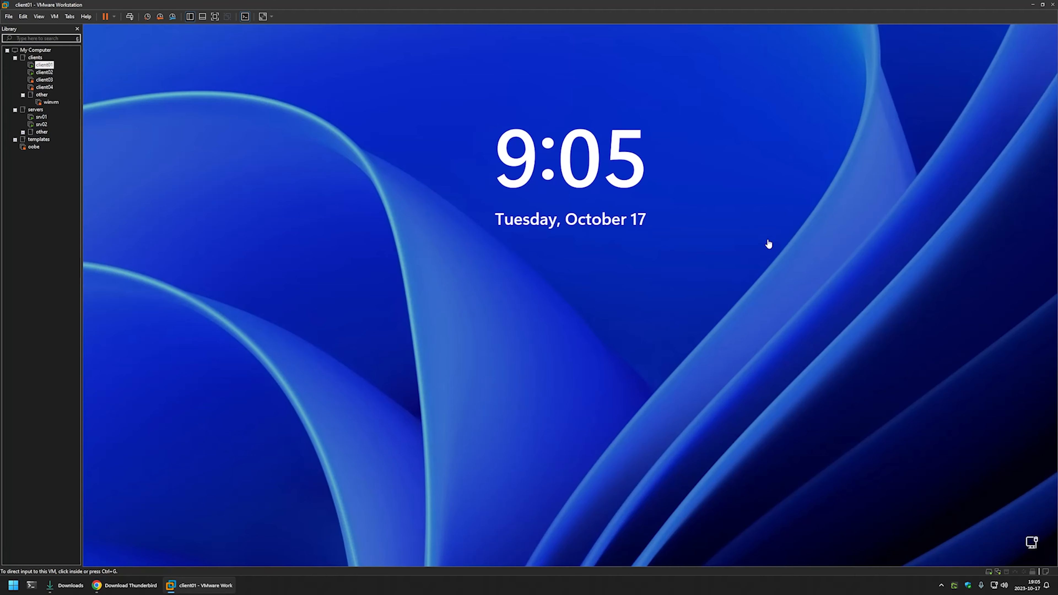
Sign in to client01 by entering the account password on the lock screen.
left_click(558, 277)
type("P@ssw0rd")
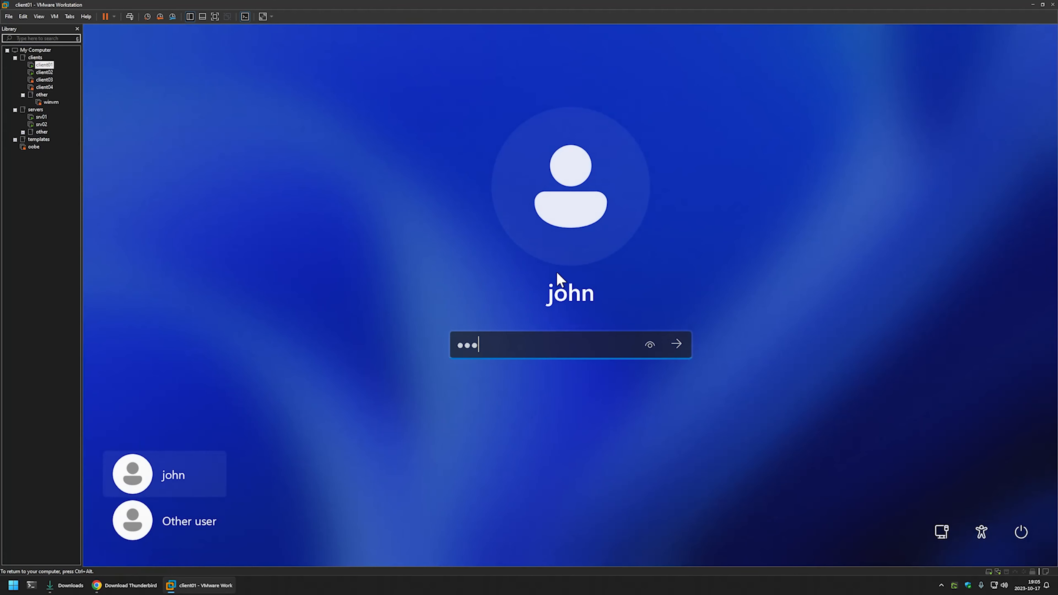
key("Return")
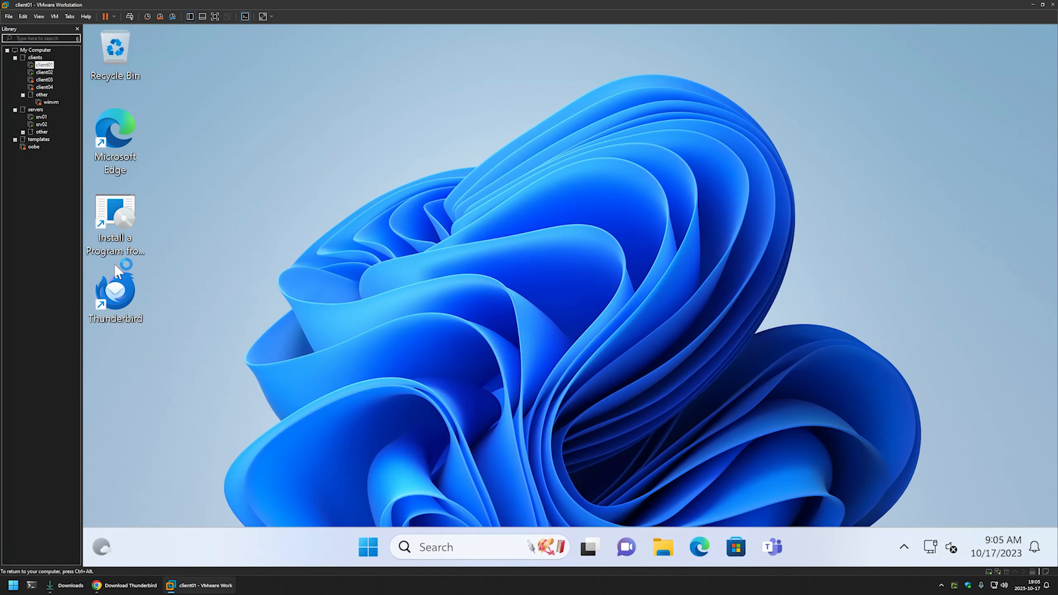
Launch Thunderbird from the client01 desktop to check the installation, and return to the srv01 virtual machine.
left_click(123, 278)
left_click(489, 300)
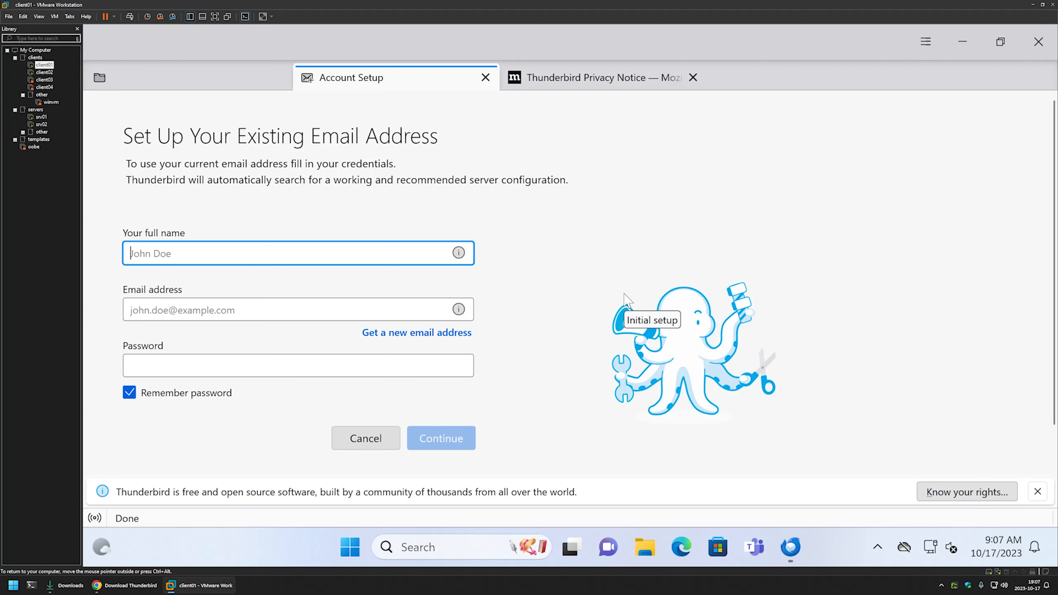
left_click(41, 117)
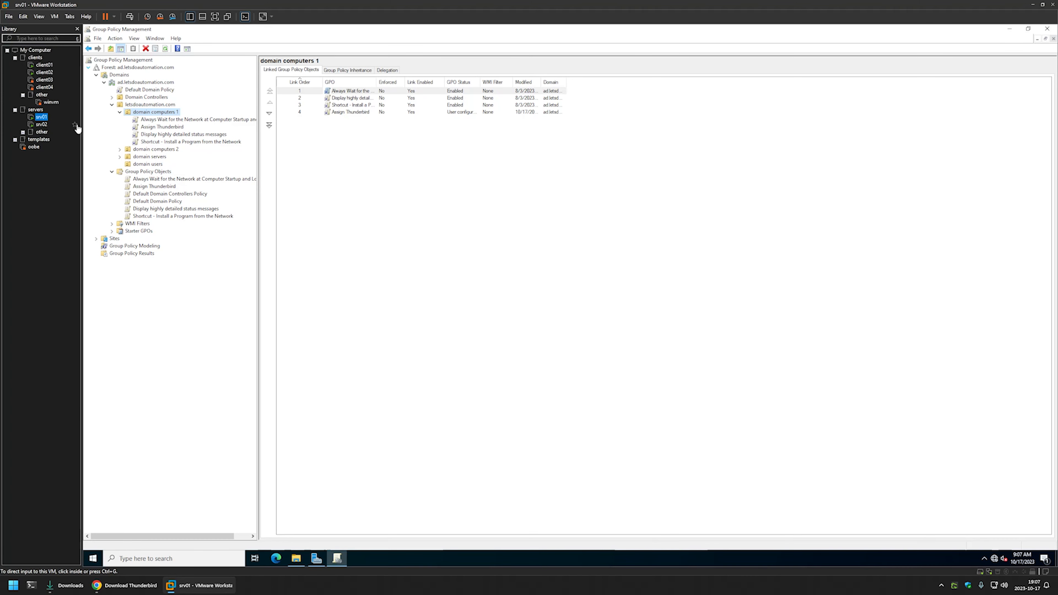
Create a new group policy object named Publish Thunderbird in the domain's Group Policy Objects container.
right_click(149, 172)
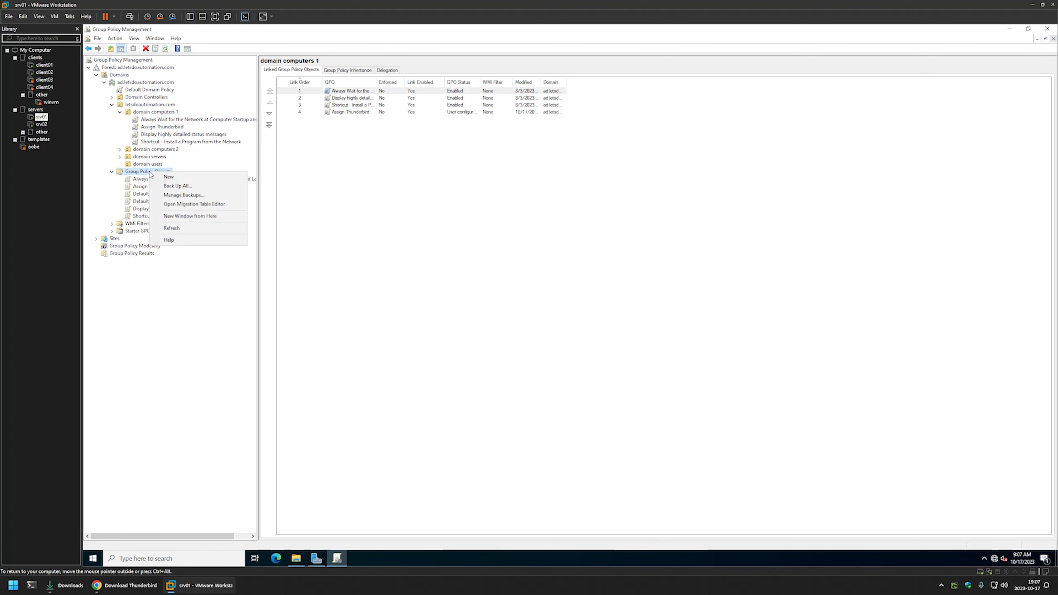
left_click(169, 176)
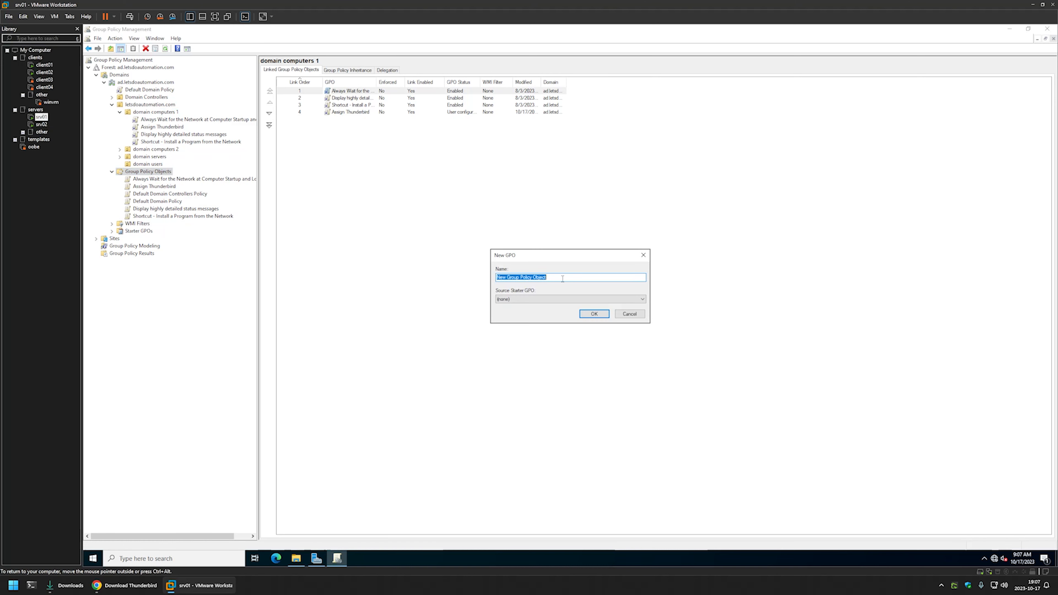
type("Publish Thunderbird")
left_click(583, 315)
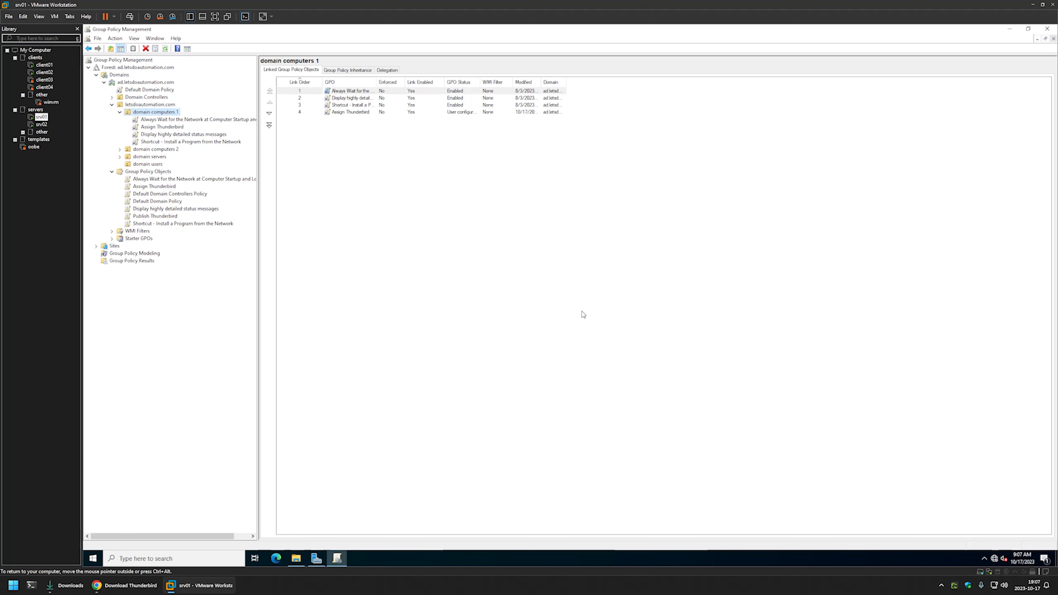
Open the Publish Thunderbird policy for editing and go to the software installation settings under its User Configuration policies.
right_click(157, 219)
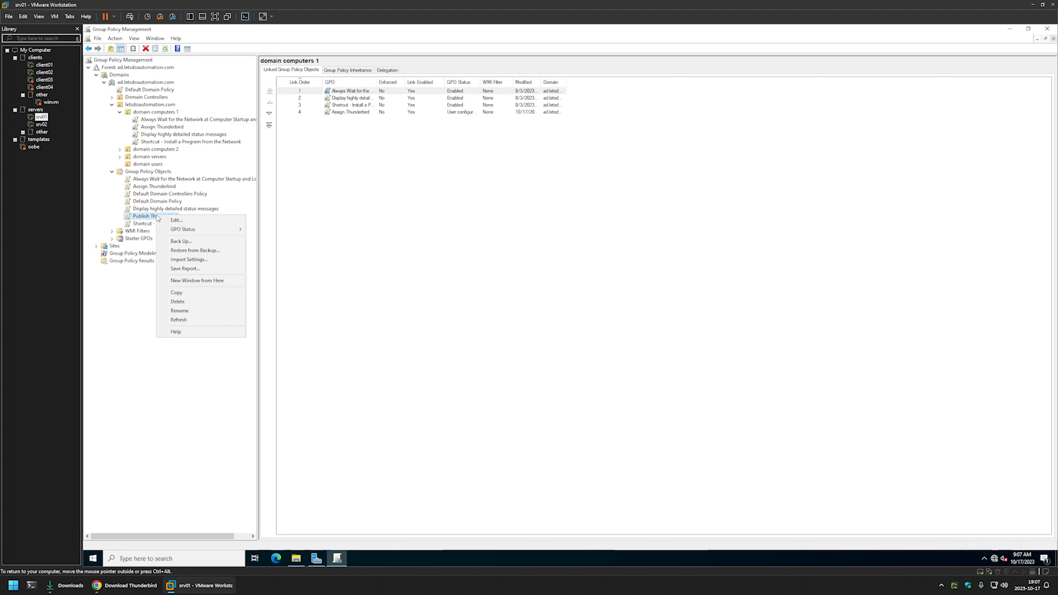
left_click(171, 220)
left_click_drag(271, 68, 585, 168)
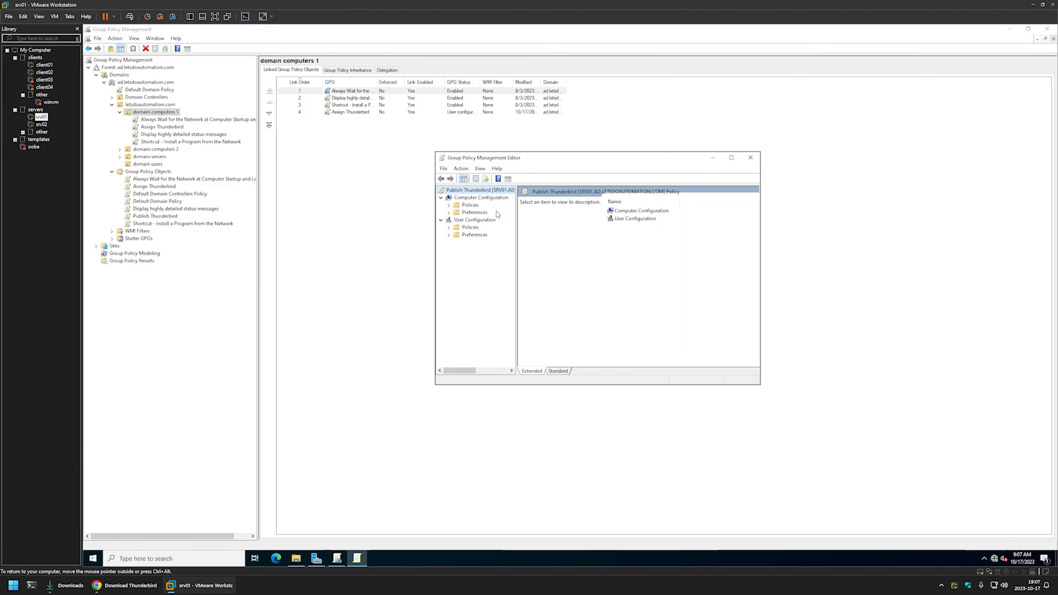
left_click(451, 222)
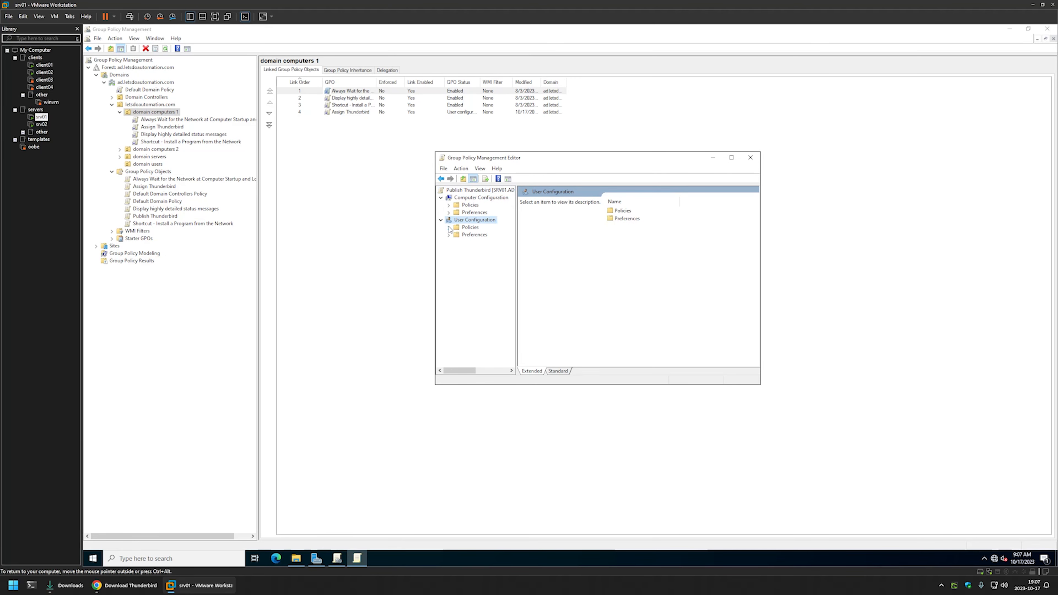
left_click(449, 227)
left_click(456, 235)
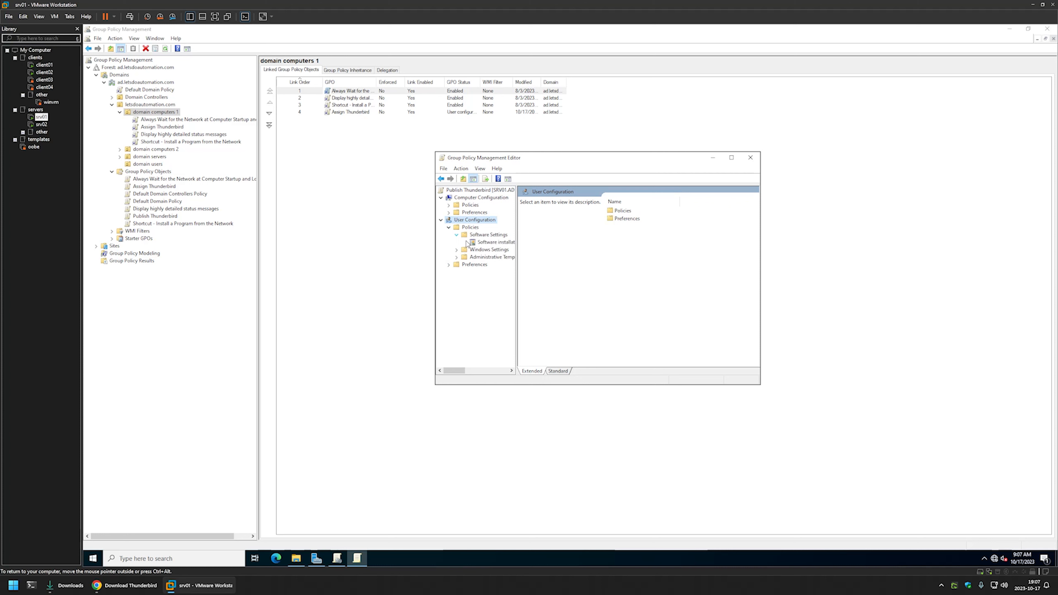
left_click(486, 243)
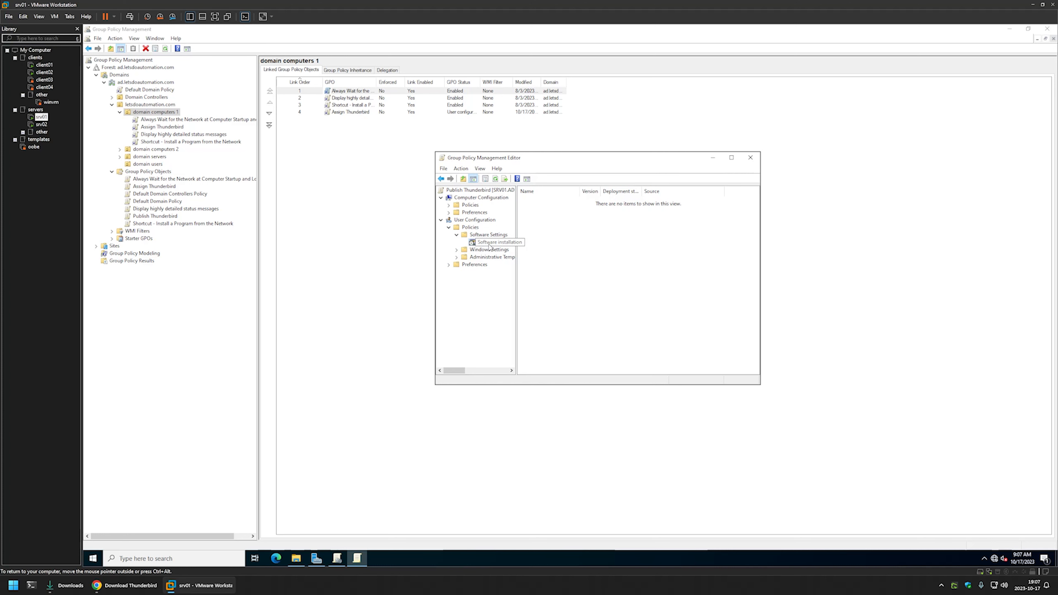
Add a new software package using the Thunderbird Setup 115.3.2 installer from the network path \\srv02\software\Thunderbird.
right_click(585, 235)
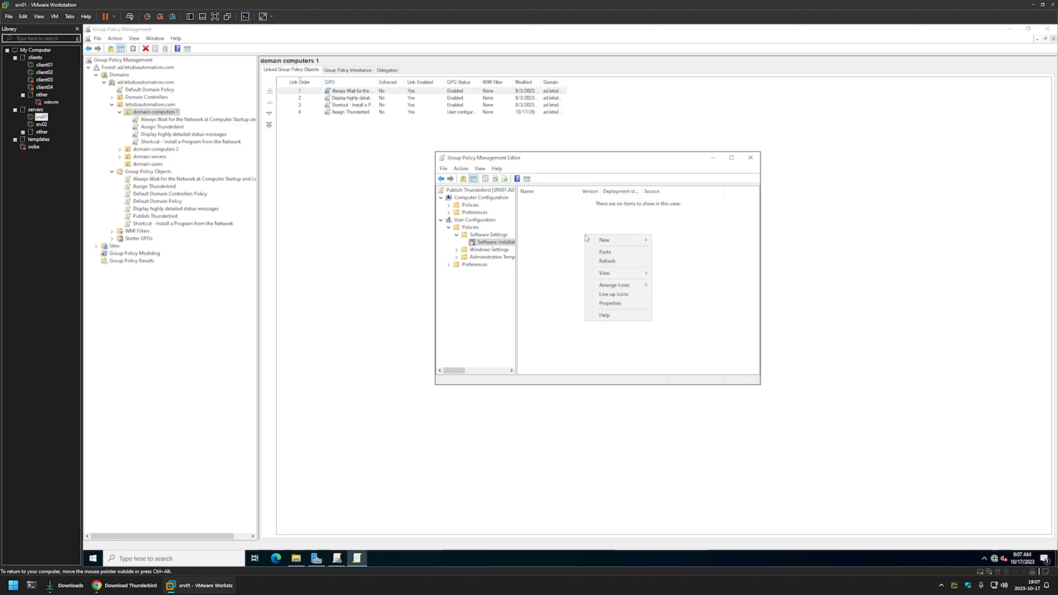
mouse_move(595, 239)
left_click(667, 241)
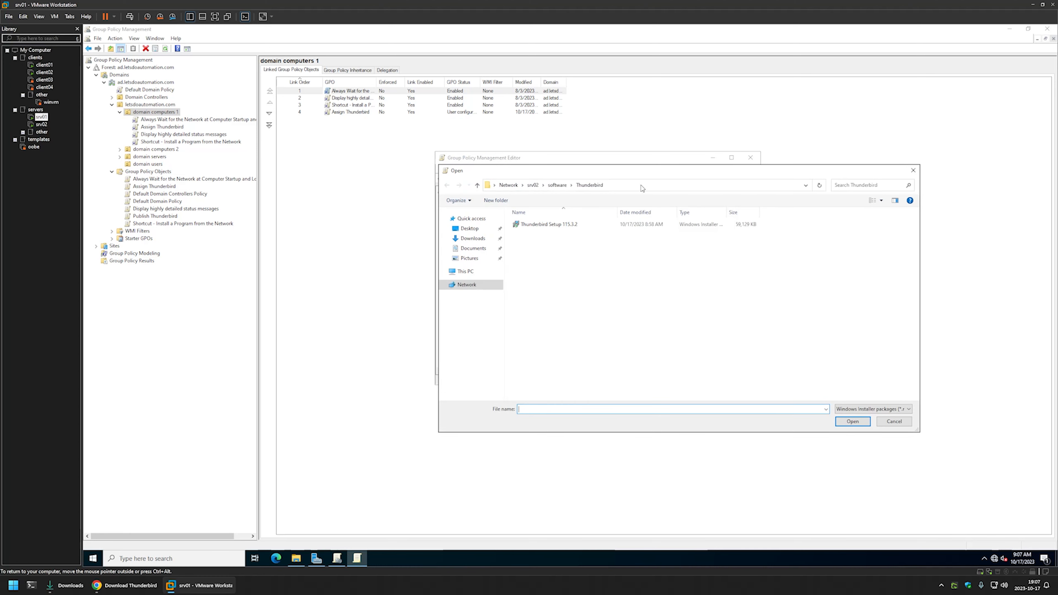
left_click(597, 184)
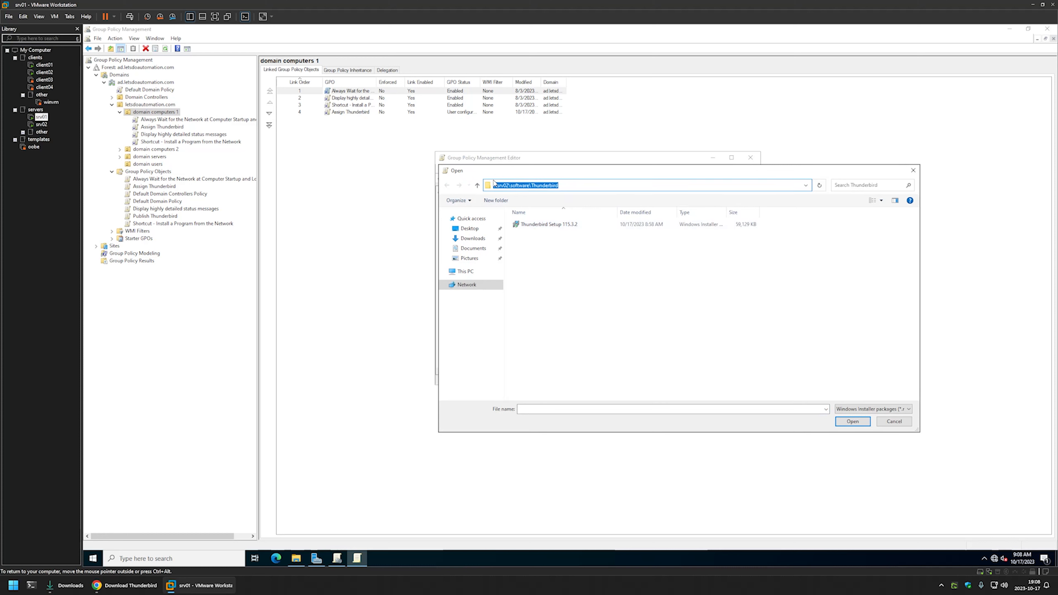
left_click(508, 187)
left_click(537, 229)
double_click(537, 228)
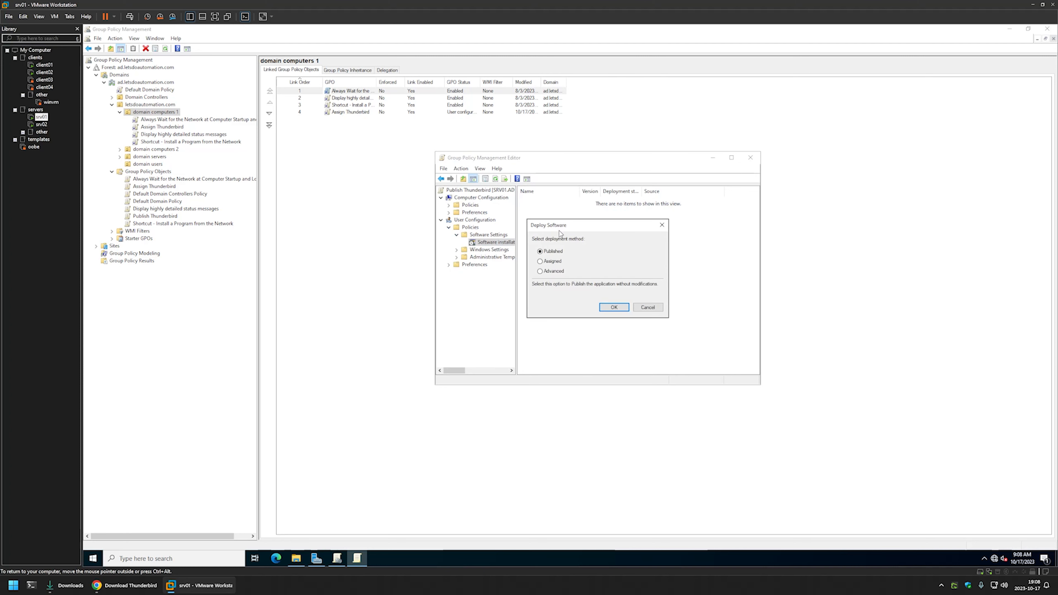
Choose the Advanced deployment method, accept the package properties with Published type and Basic installation interface, and close the policy editor.
left_click(560, 272)
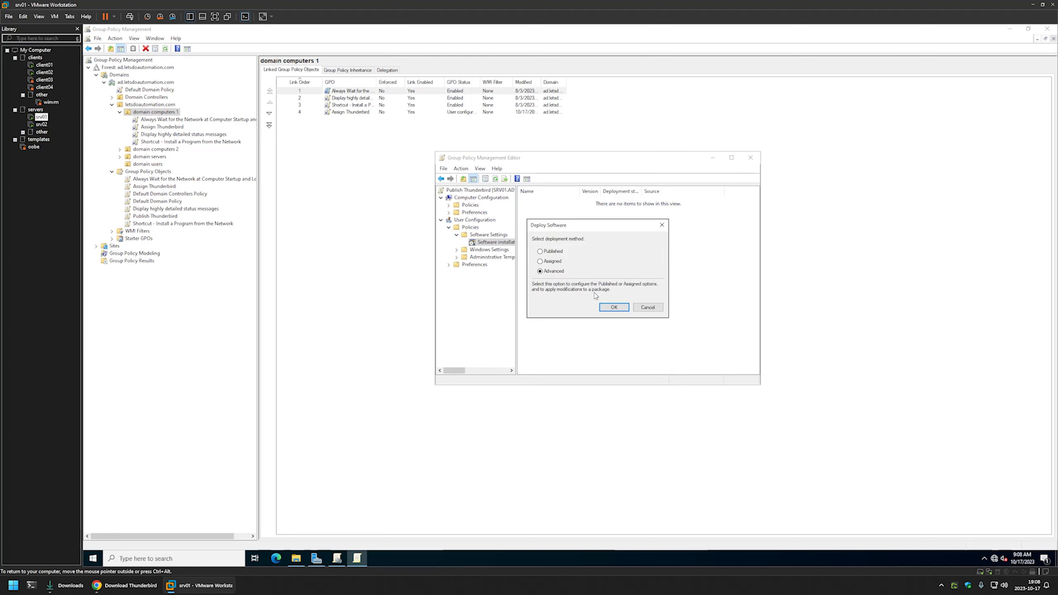
left_click(605, 307)
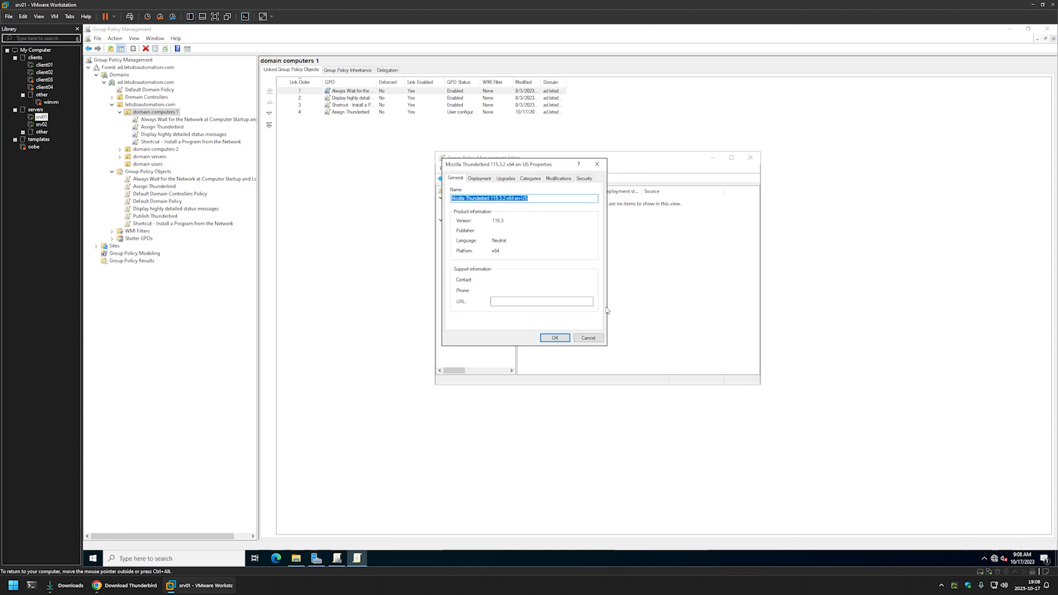
left_click(480, 179)
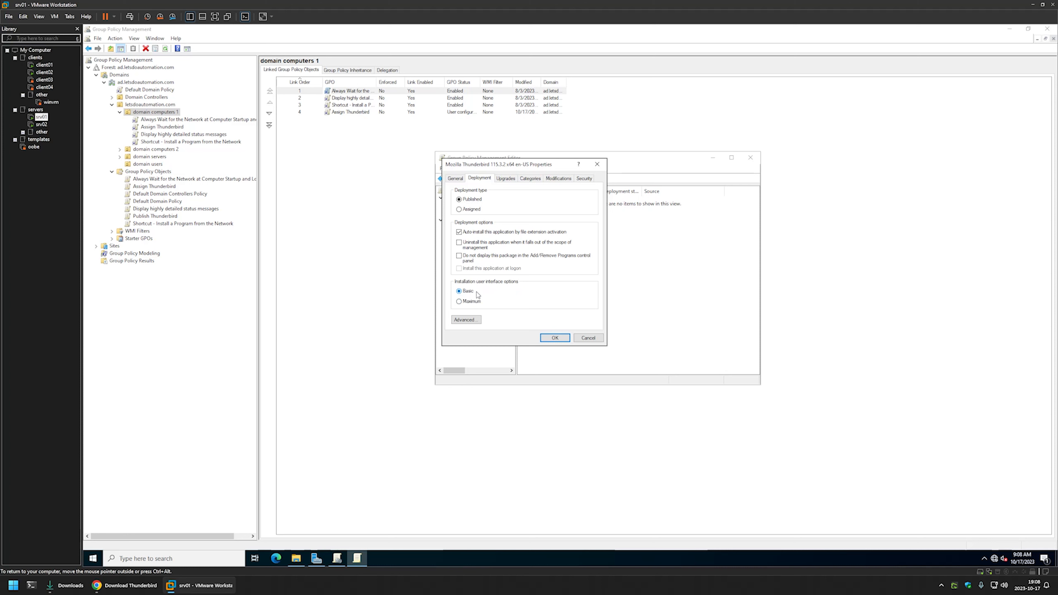
left_click(546, 338)
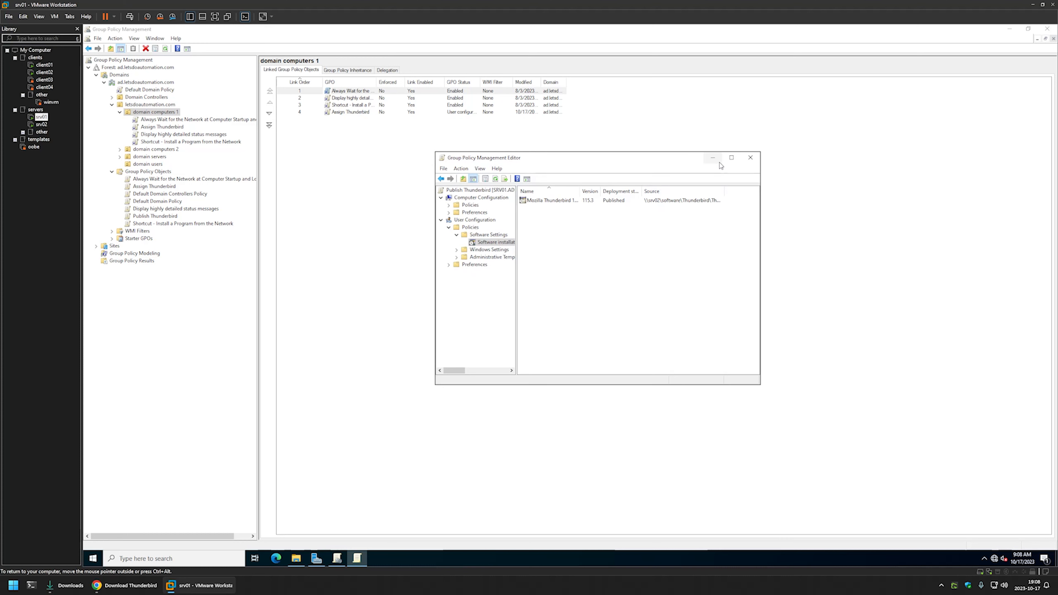
left_click(749, 158)
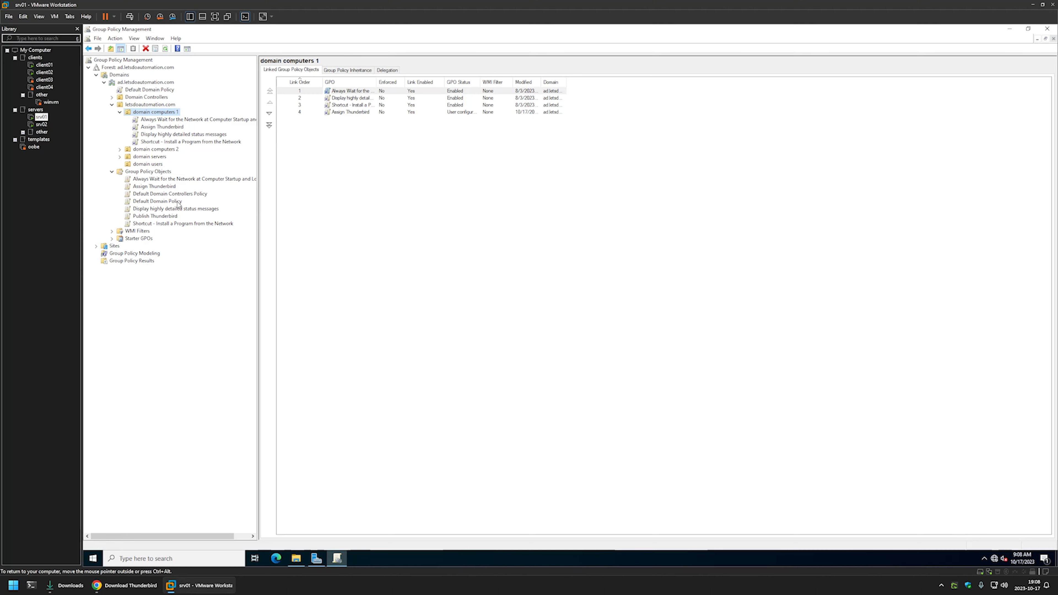
Set the GPO status of Publish Thunderbird to Computer configuration settings disabled.
left_click(157, 217)
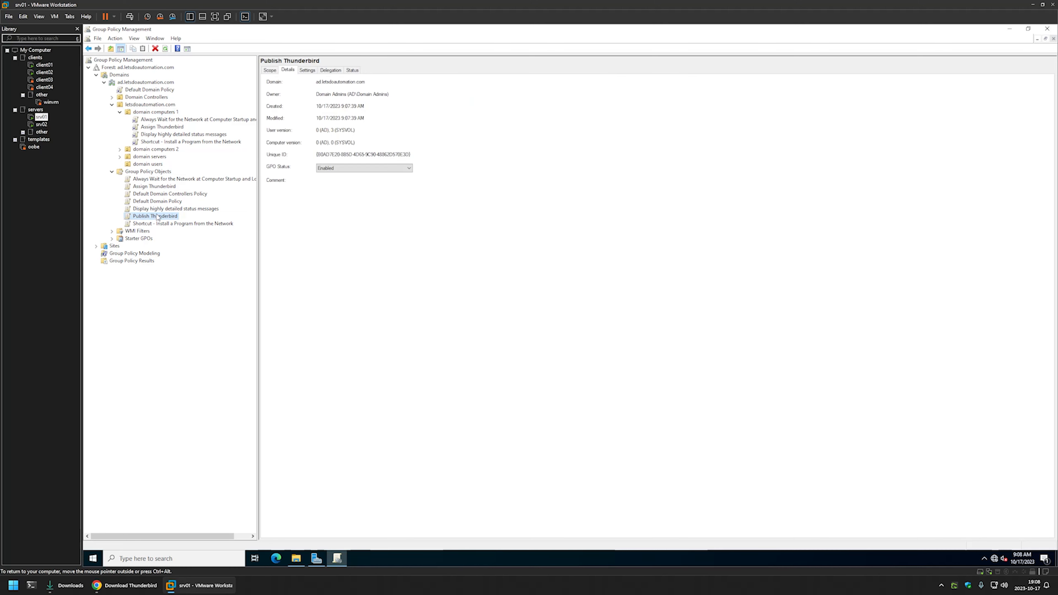
left_click(288, 70)
left_click(342, 168)
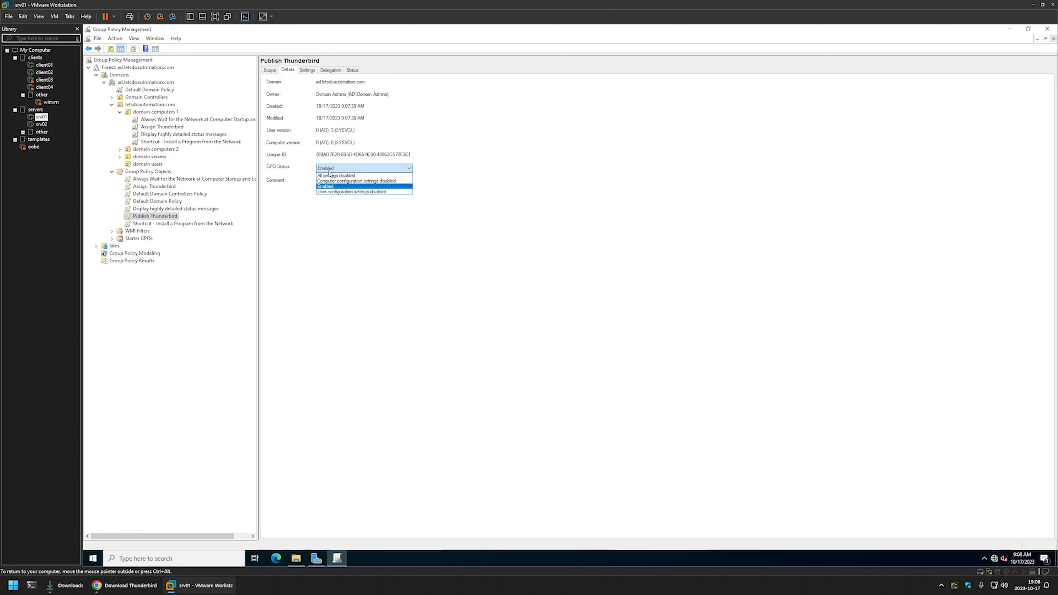
left_click(350, 180)
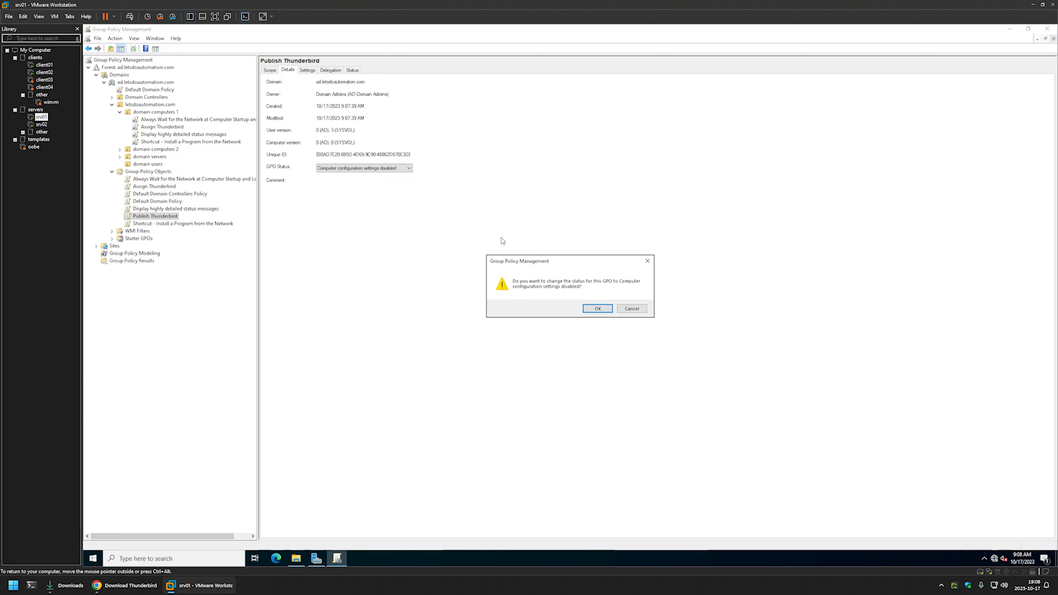
left_click(604, 310)
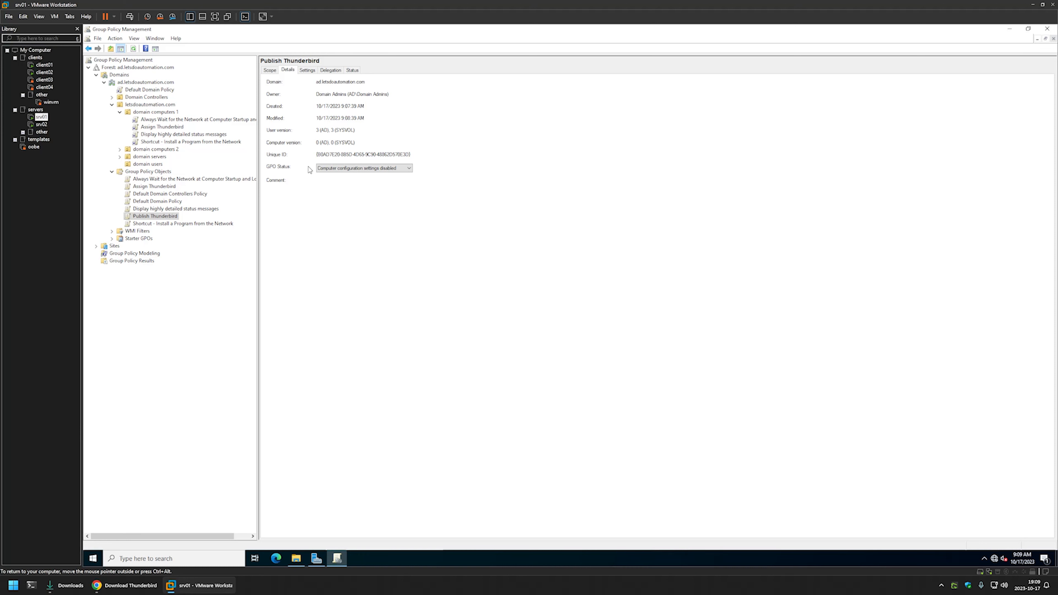
Link the Publish Thunderbird policy to the domain users organizational unit and expand that unit.
left_click(149, 165)
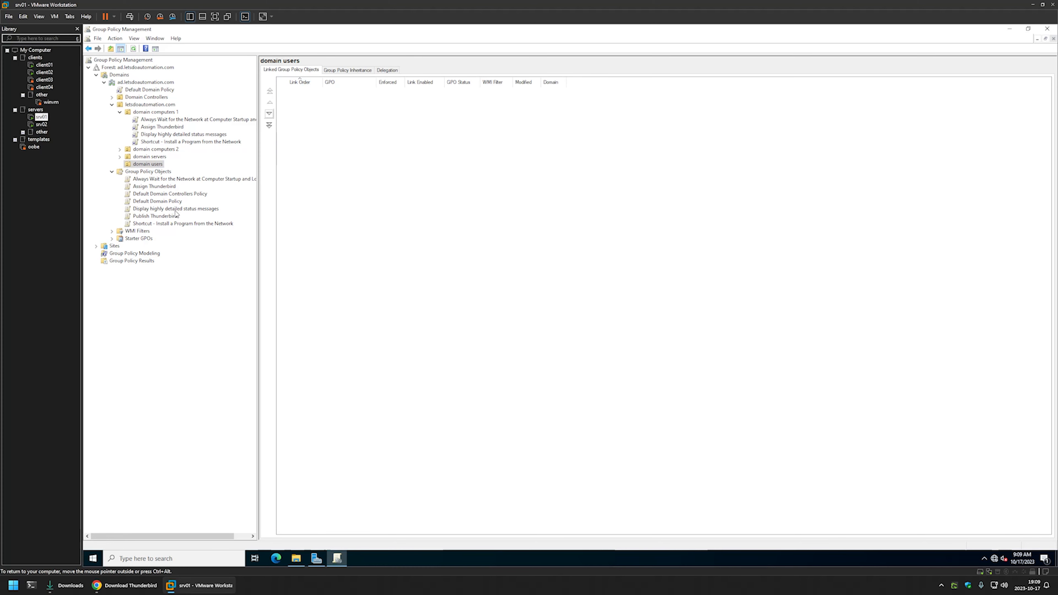
left_click_drag(166, 217, 151, 165)
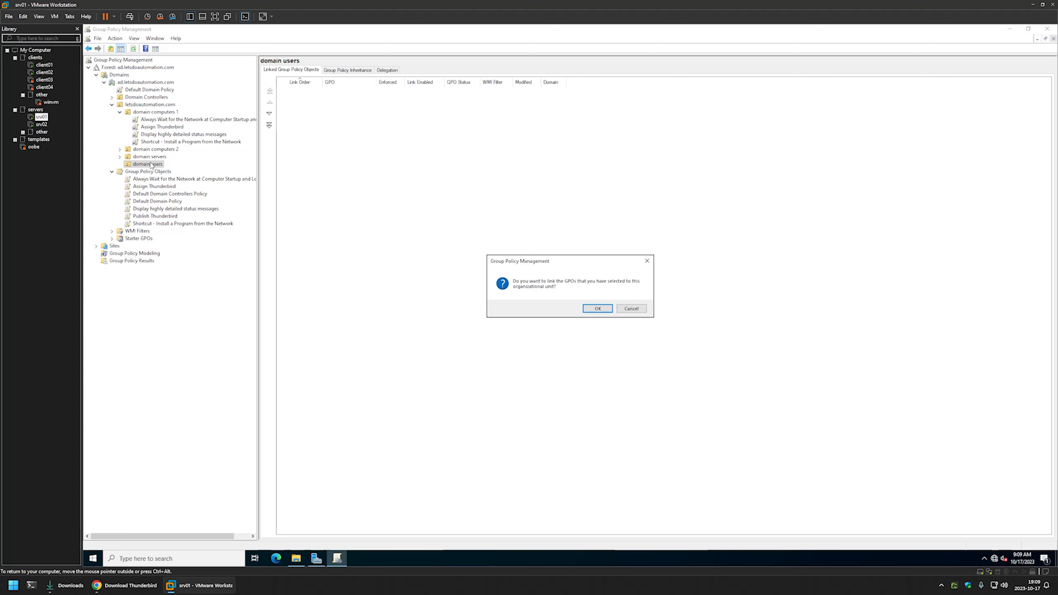
left_click(594, 311)
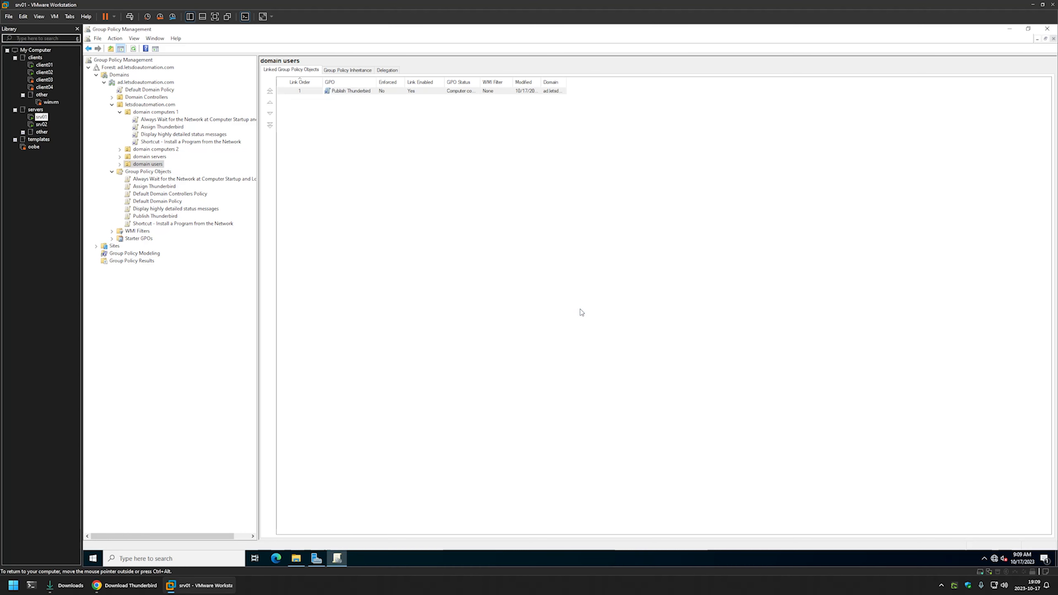
left_click(119, 164)
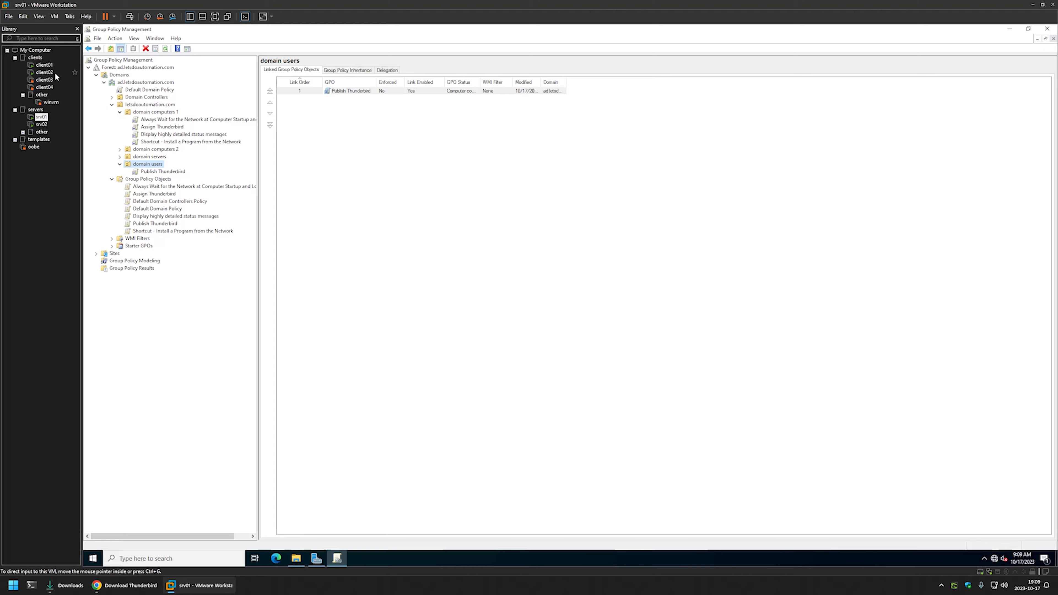
On the client02 virtual machine, open the list of programs installable from the network and run gpupdate in Command Prompt.
left_click(44, 73)
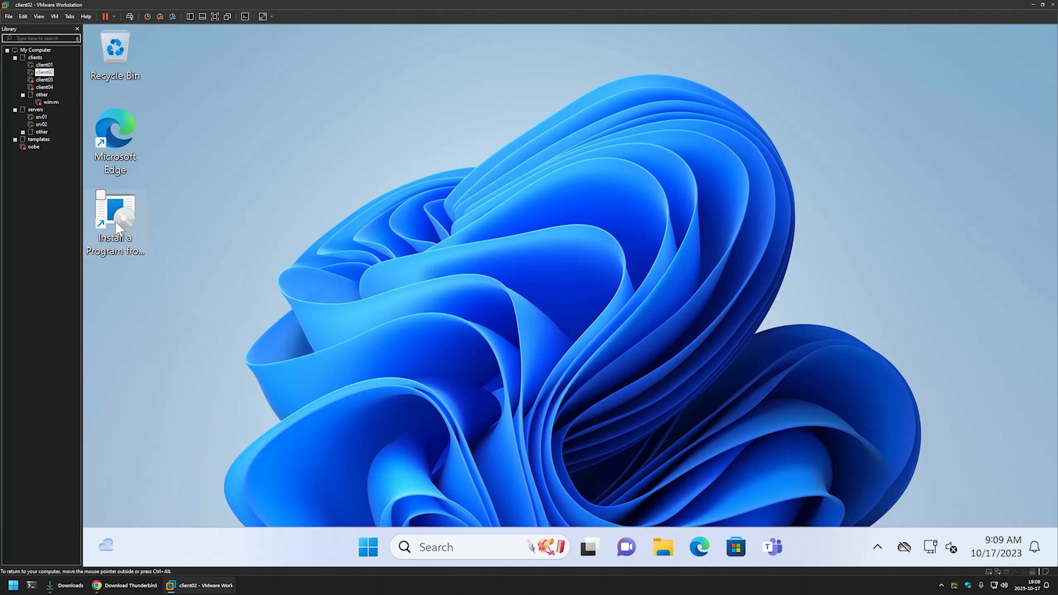
double_click(122, 241)
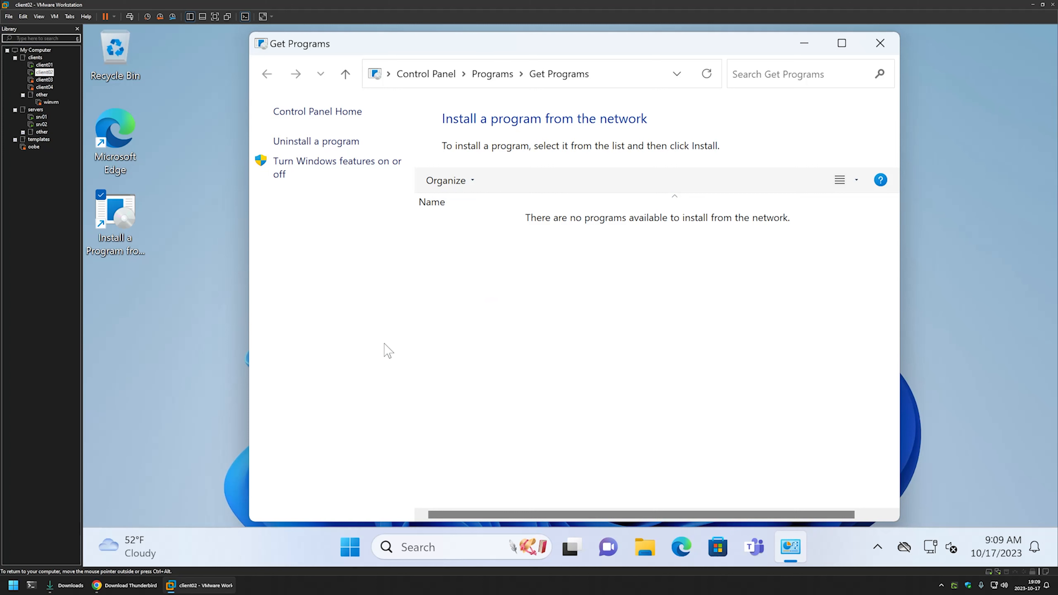
left_click(349, 546)
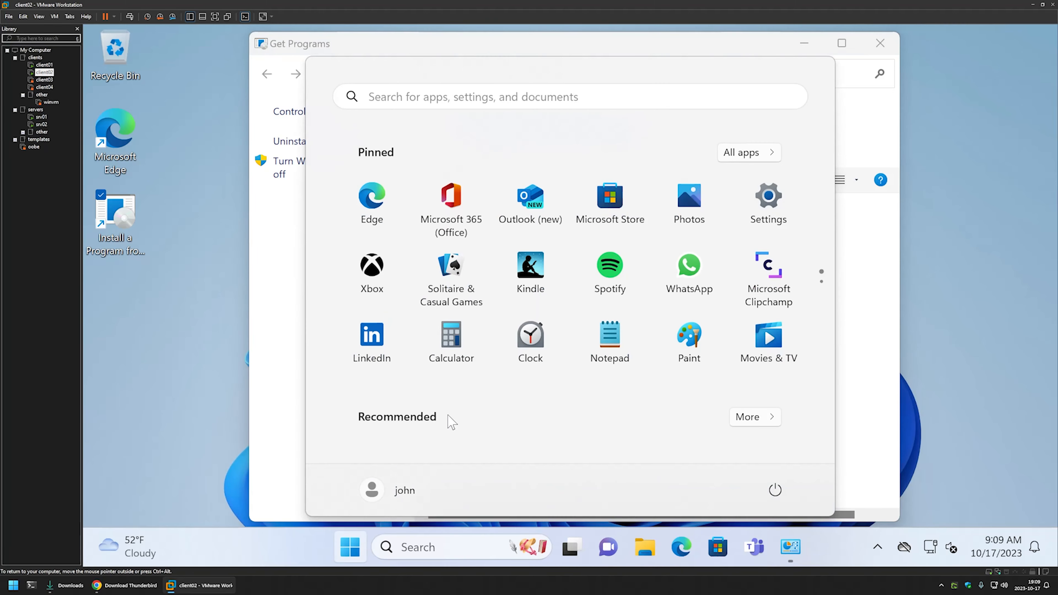
type("cmd")
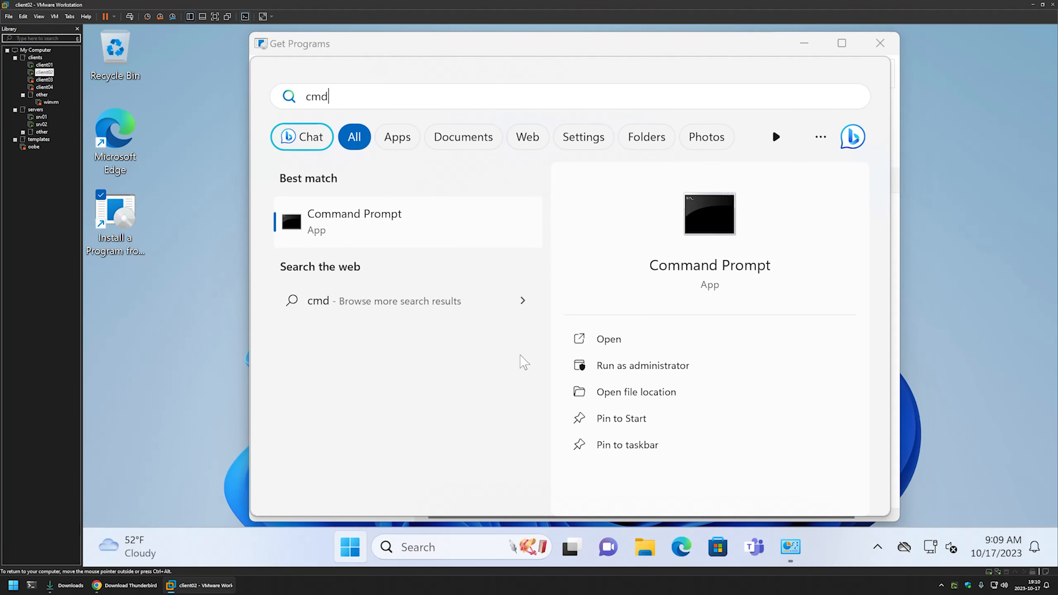
left_click(603, 336)
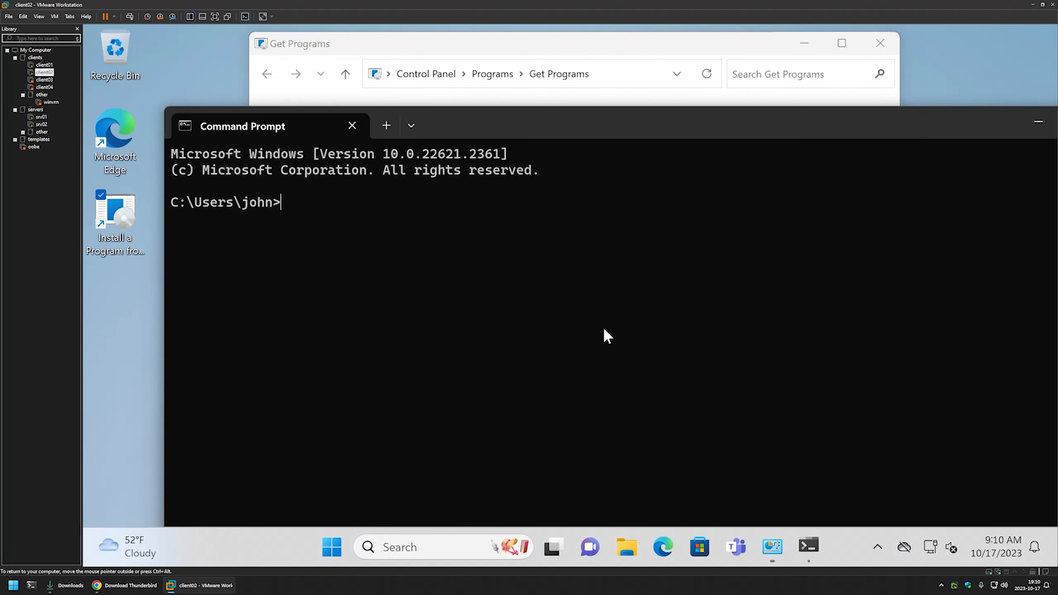
left_click_drag(479, 130, 954, 161)
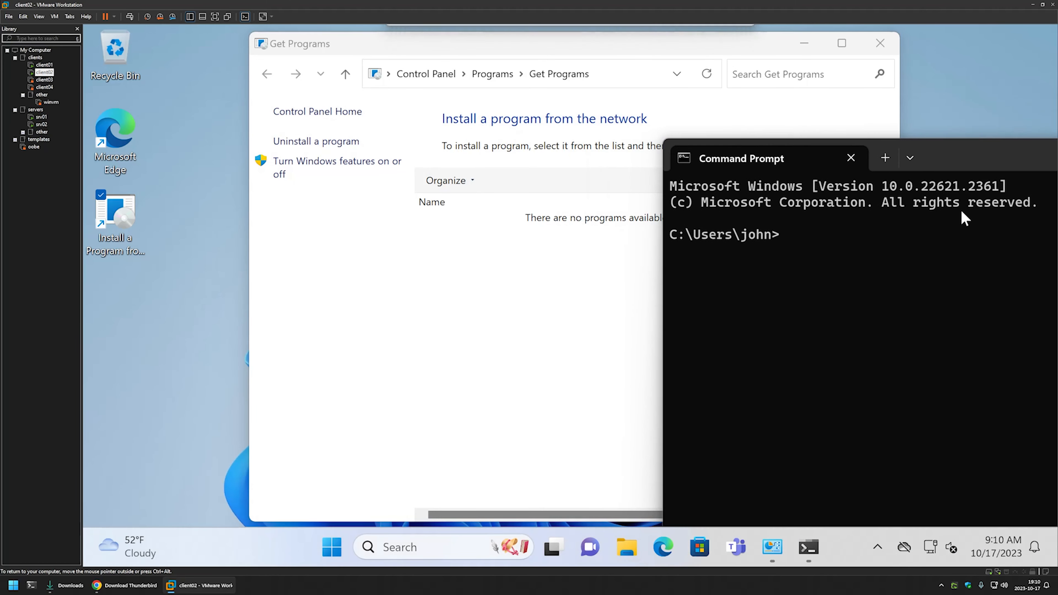
type("gpupdate")
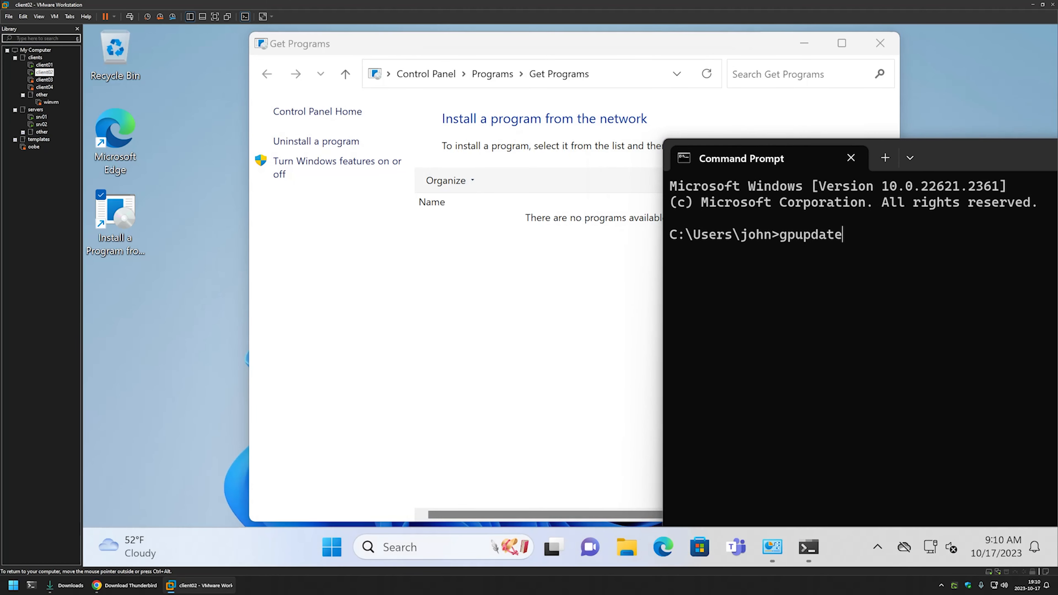
key("Return")
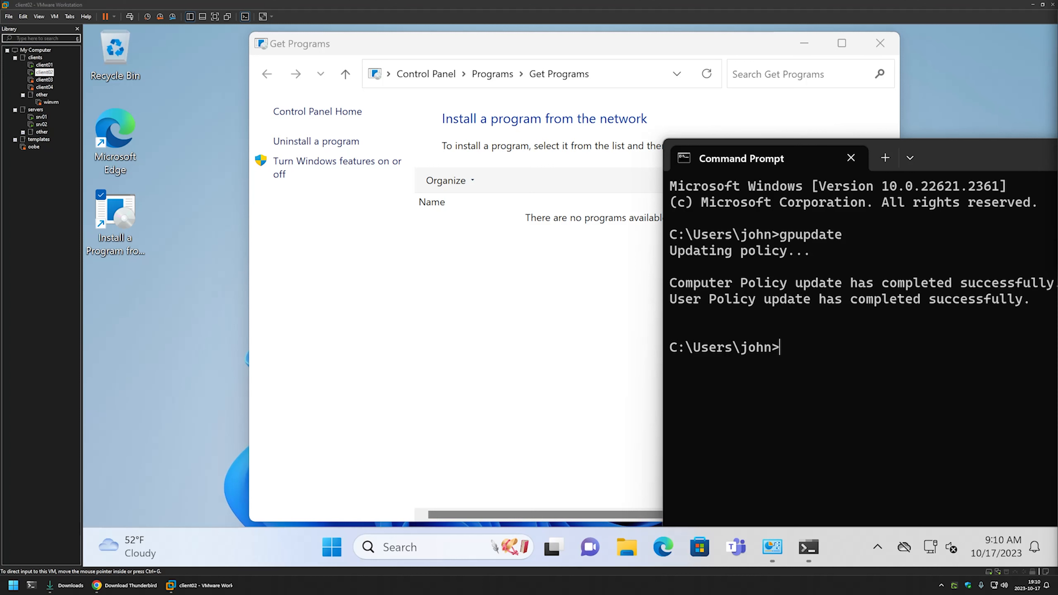
Refresh the network program list, install Mozilla Thunderbird 115.3.2 x64 en-US, and select its desktop shortcut.
right_click(501, 237)
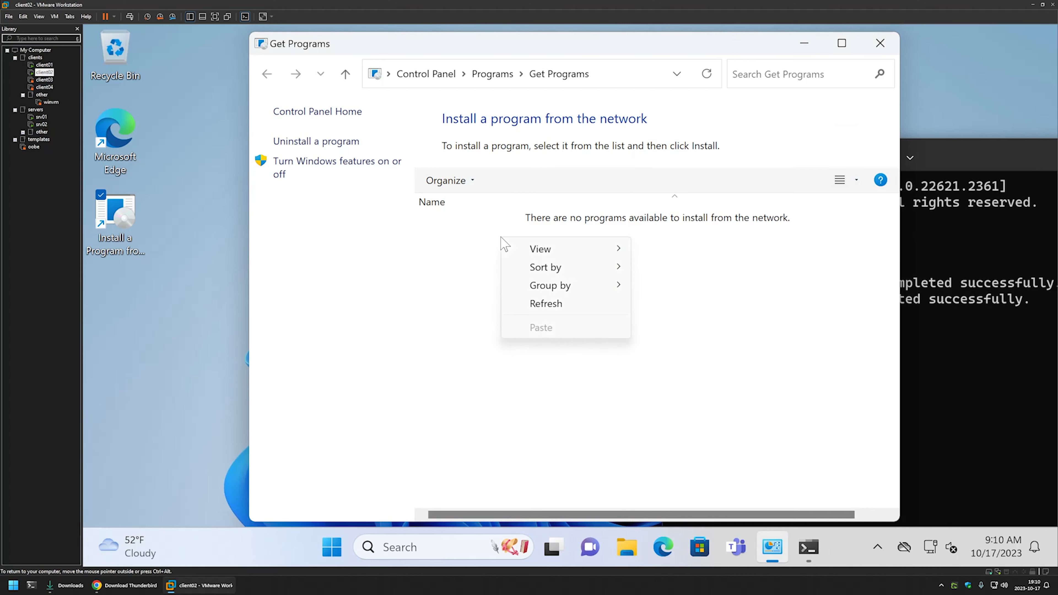
left_click(540, 302)
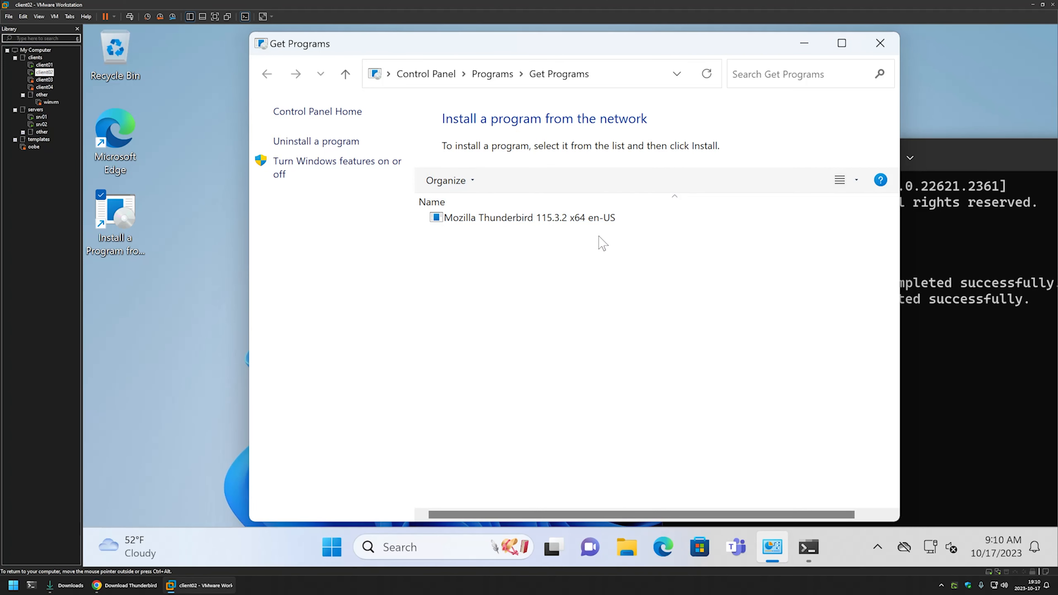
double_click(500, 218)
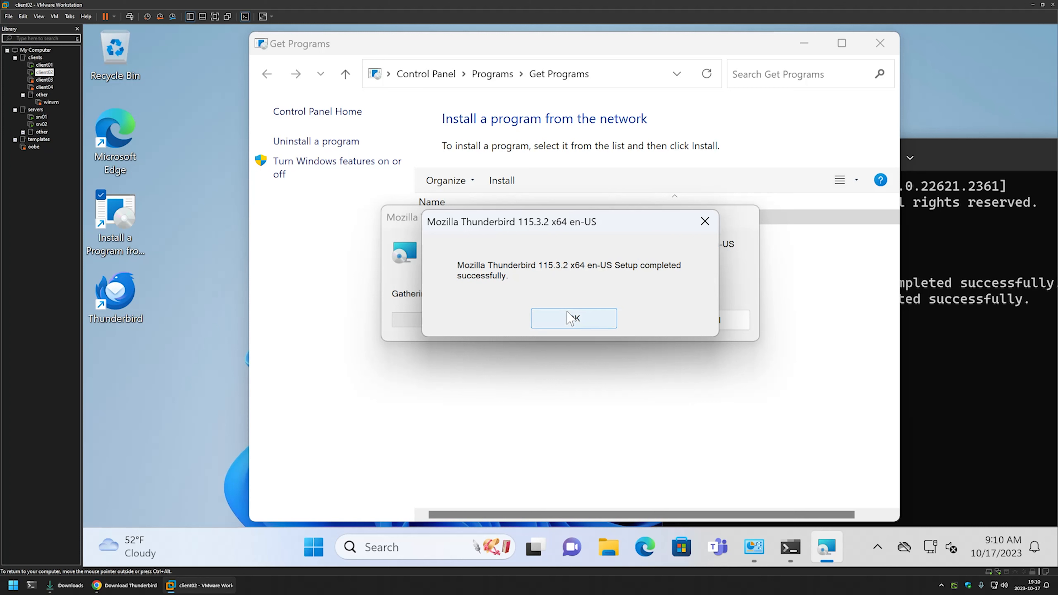
left_click(571, 319)
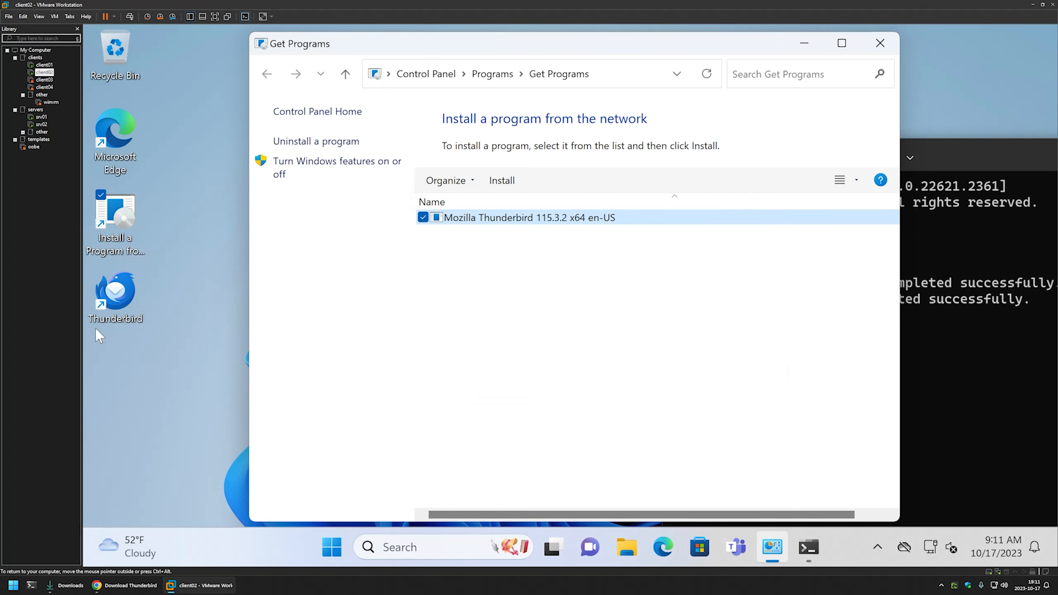
left_click(131, 285)
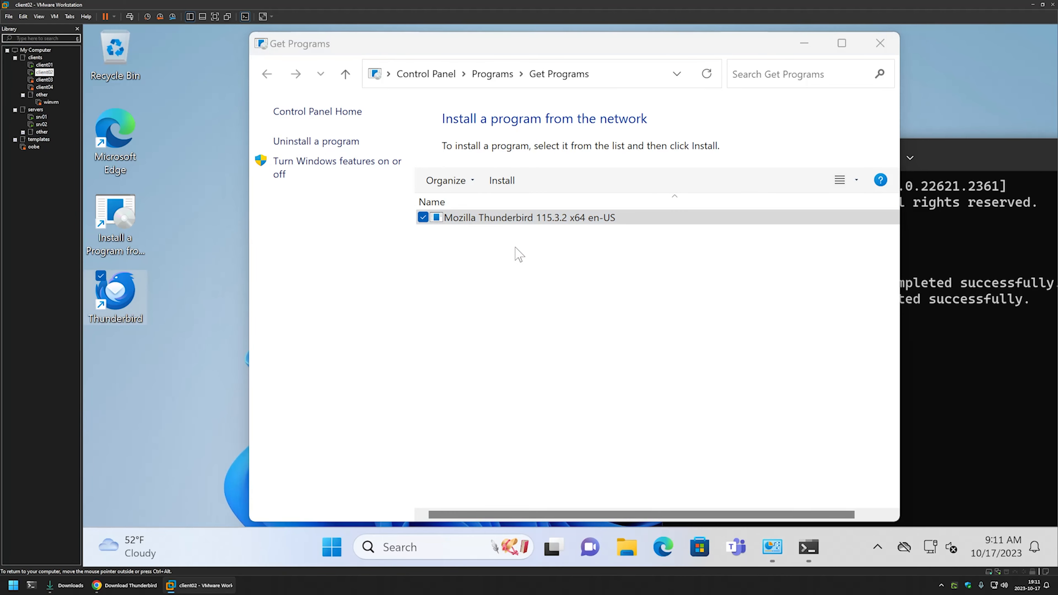